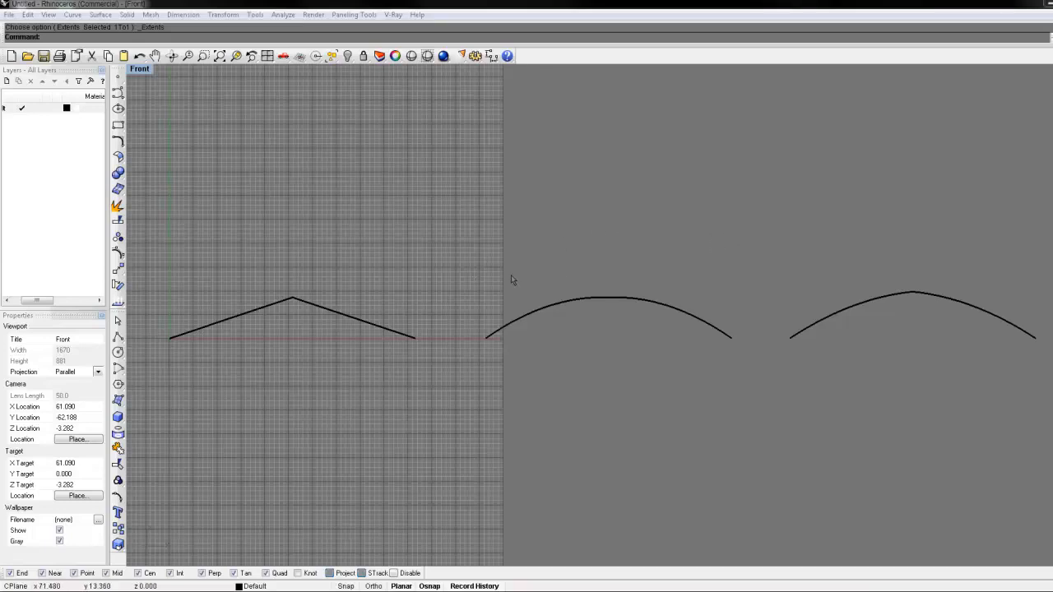
Extrude the angular polyline and the two arched curves into surfaces, working in the Perspective view
mouse_move(458, 293)
right_mouse_down()
mouse_move(457, 248)
mouse_move(453, 310)
mouse_move(470, 279)
mouse_move(445, 291)
right_mouse_up()
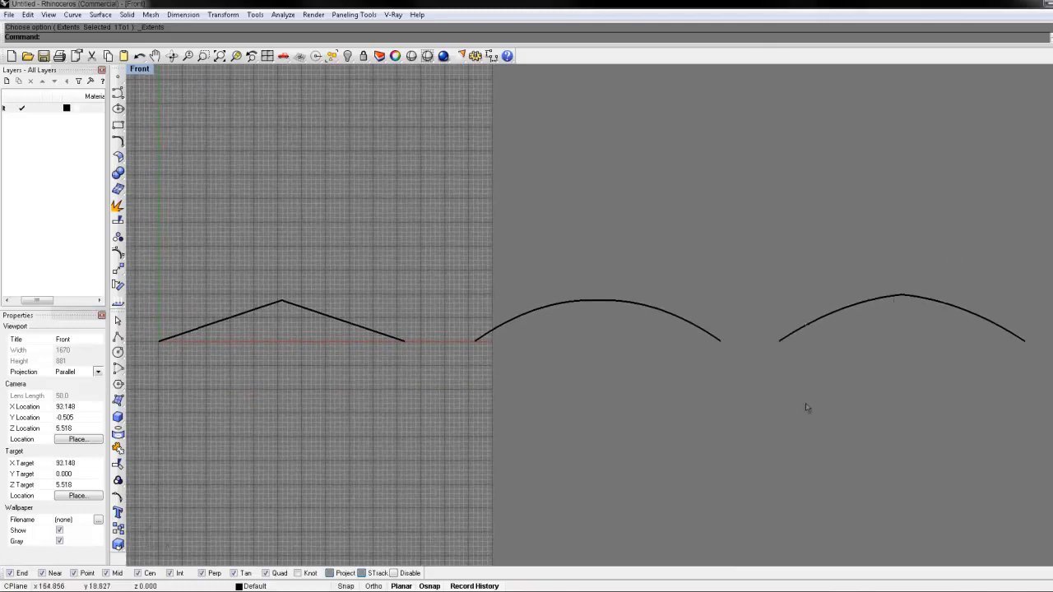
left_click_drag(945, 252, 807, 407)
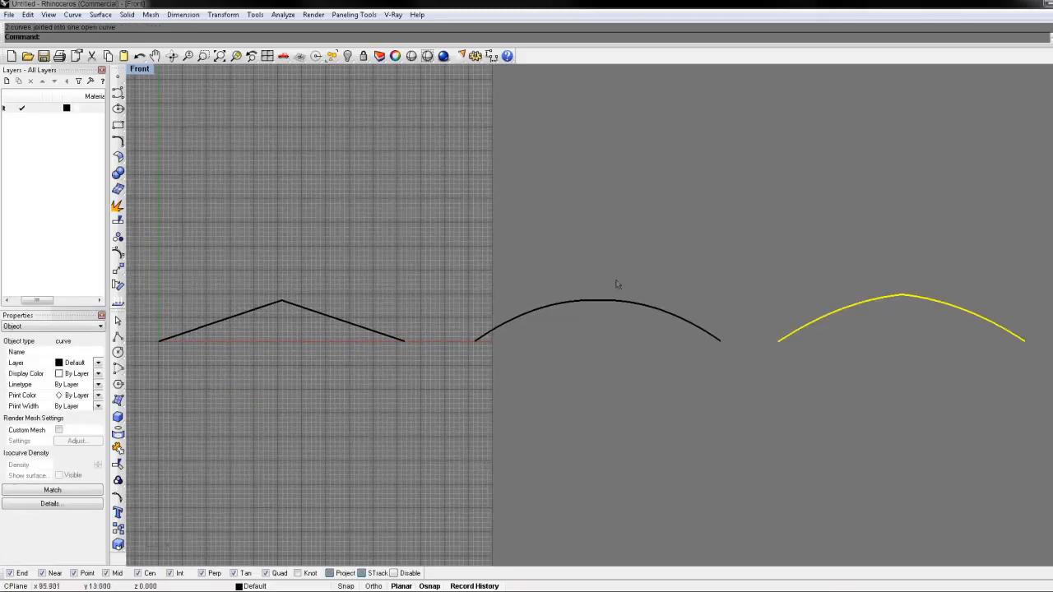
left_click_drag(618, 287, 519, 401)
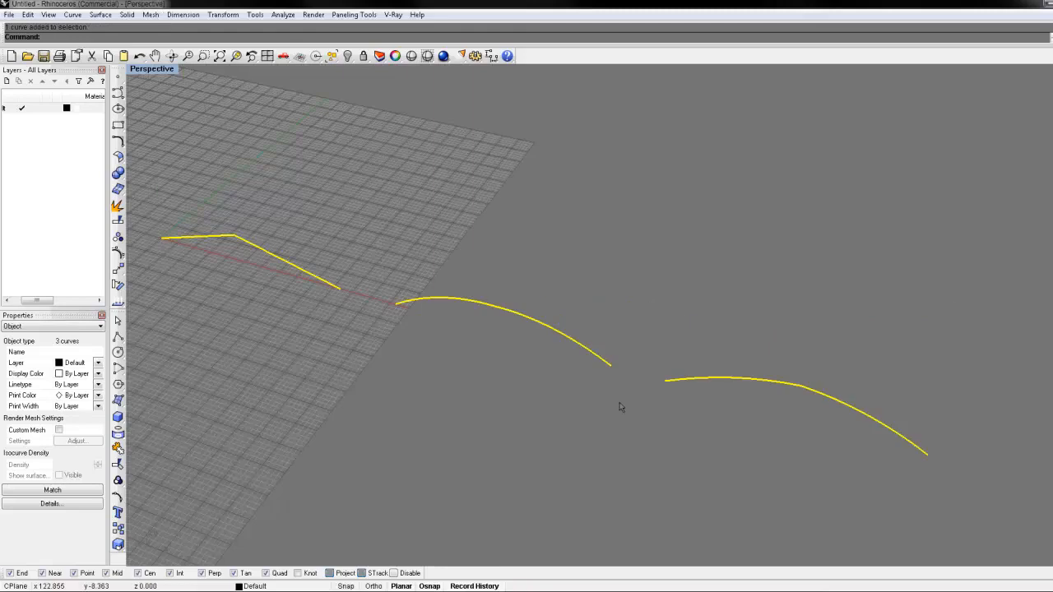
type("Extend")
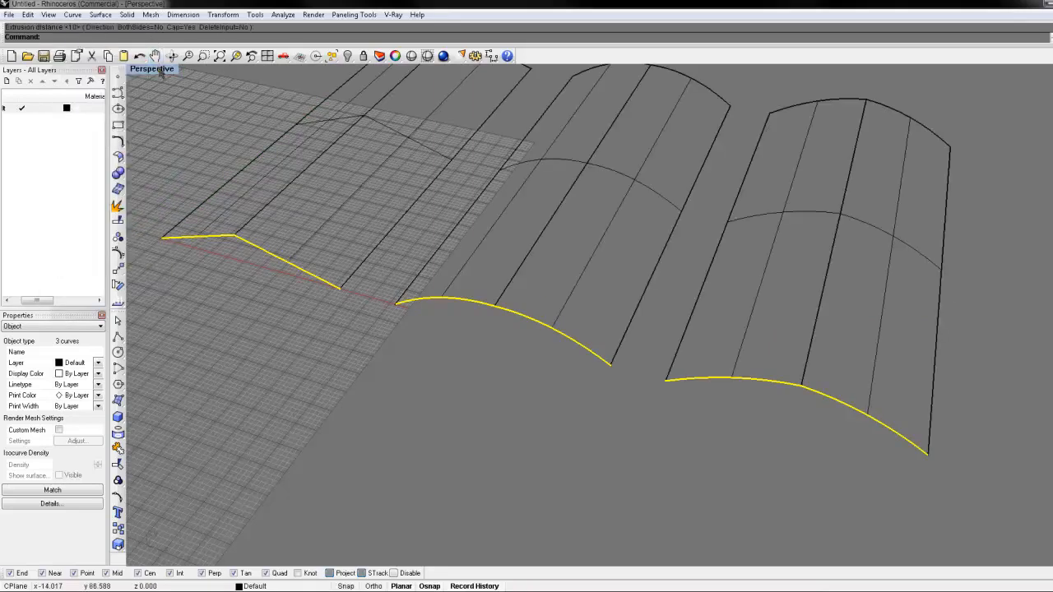
Examine the three extruded surfaces from several angles in shaded and rendered display, comparing the transitions along their ridges
double_click(159, 70)
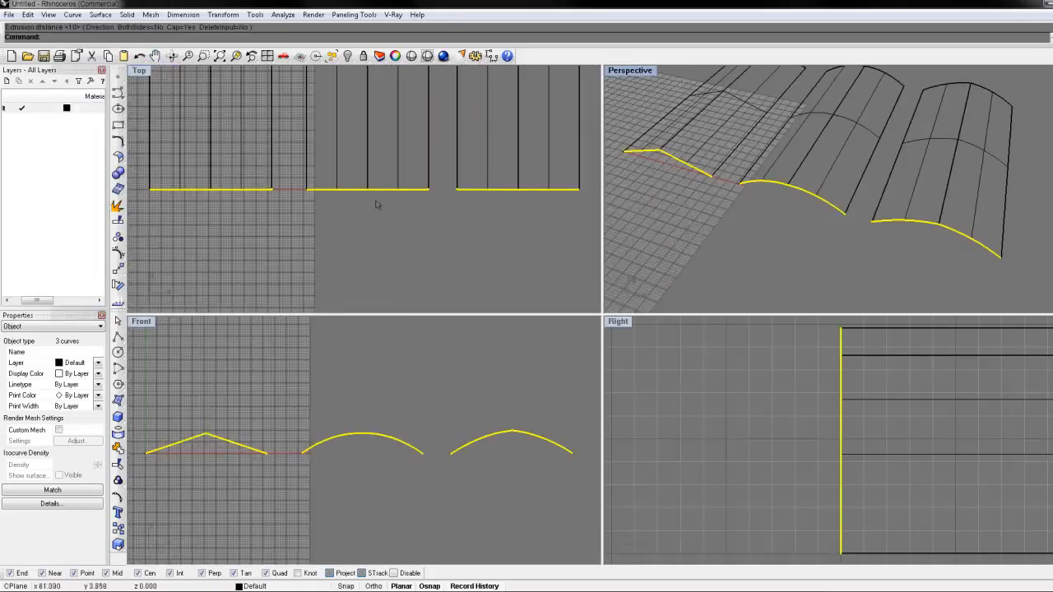
double_click(627, 76)
right_click_drag(627, 77, 428, 247)
scroll(511, 191, "down", 3)
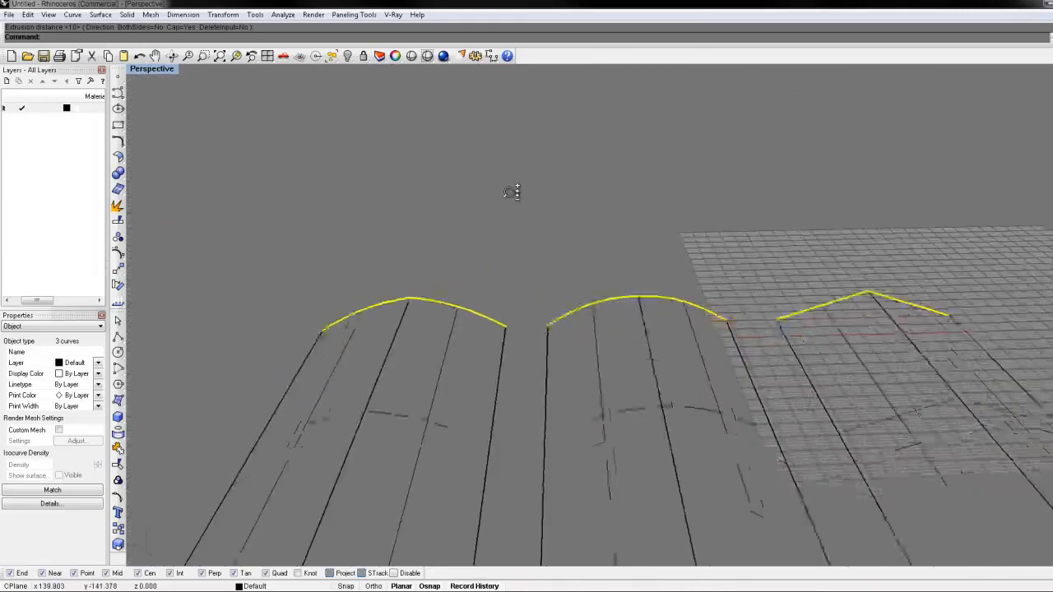
key("ctrl+alt+s")
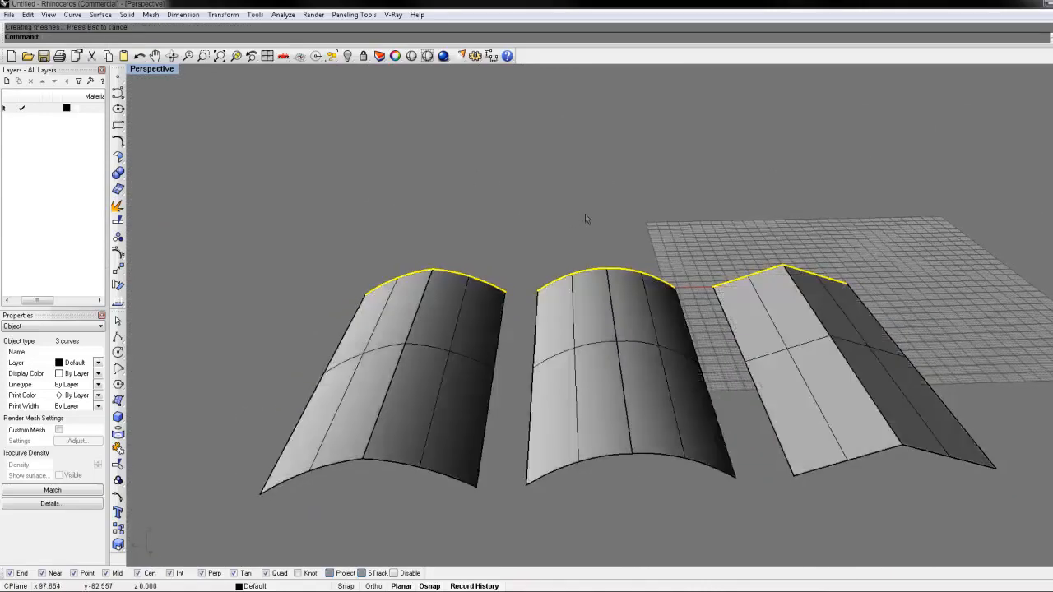
key("ctrl+alt+r")
mouse_move(586, 217)
right_mouse_down()
mouse_move(683, 269)
mouse_move(696, 249)
mouse_move(688, 301)
mouse_move(650, 285)
mouse_move(689, 249)
right_mouse_up()
right_click_drag(582, 303, 623, 318, "ctrl")
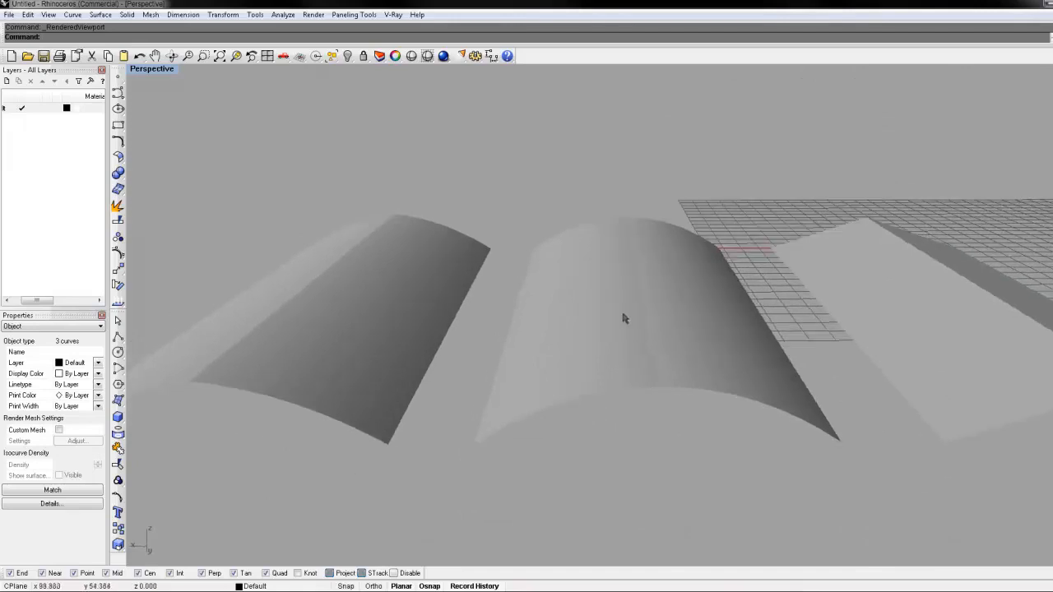
left_click(634, 309)
left_click(357, 251)
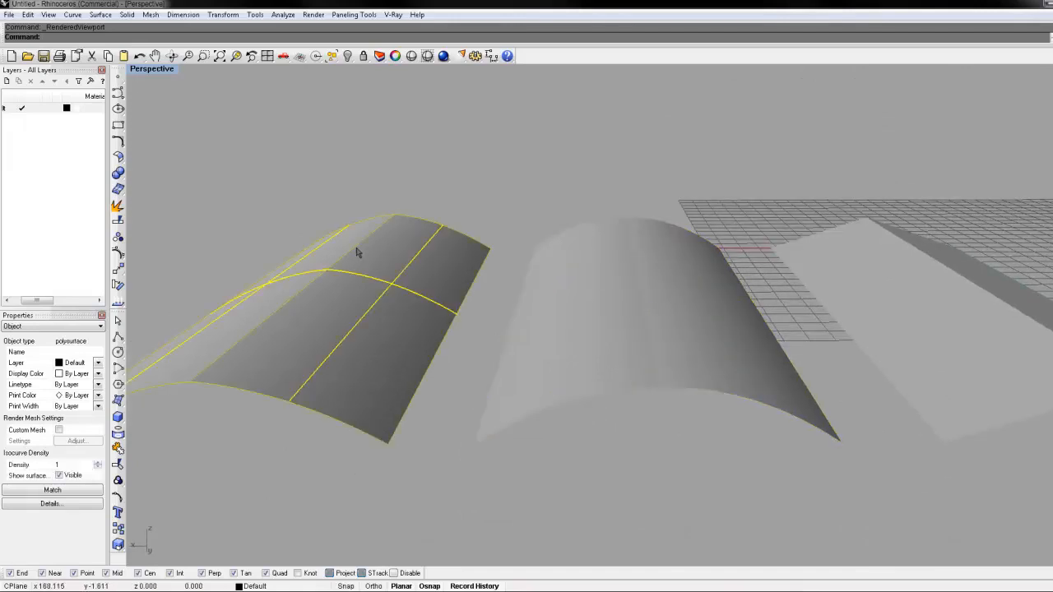
left_click(427, 170)
right_click_drag(428, 169, 529, 176)
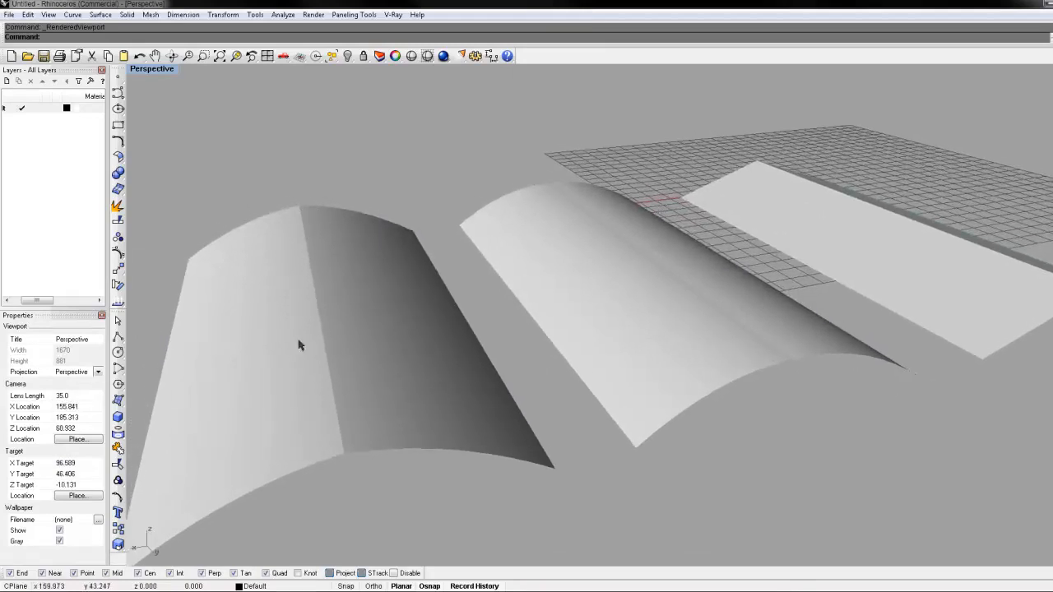
right_click_drag(788, 248, 856, 238)
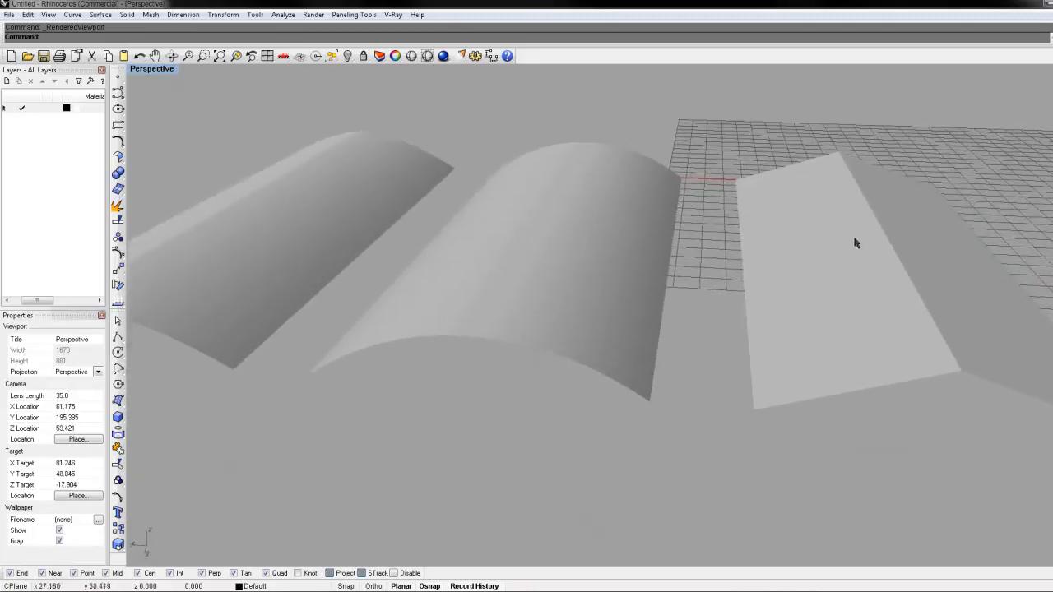
Fillet the ridge edge of the angular extruded surface with a radius of 20
left_click(863, 243)
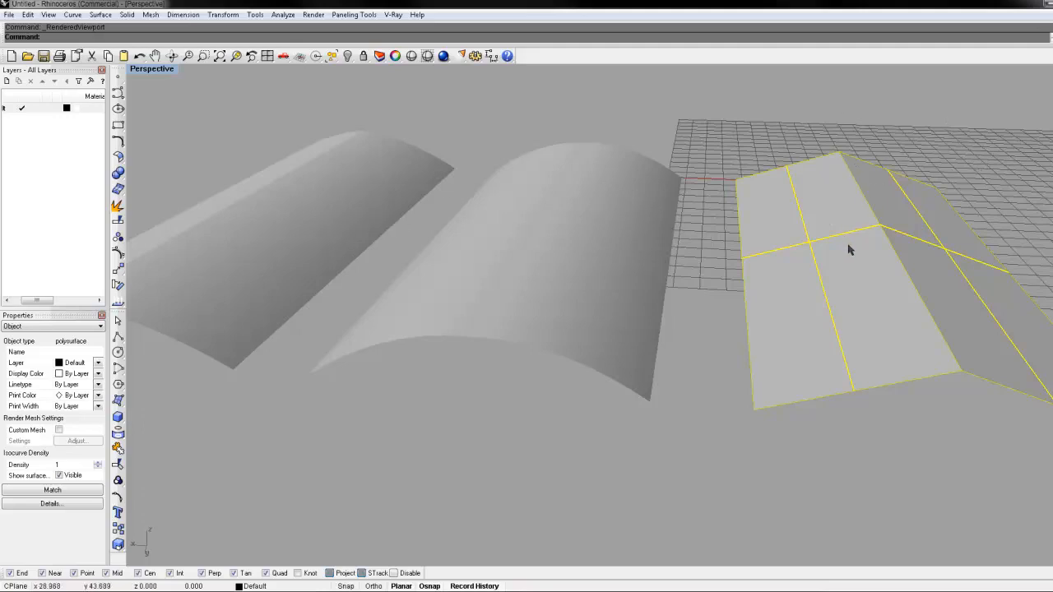
type("FilletEdge")
key("Return")
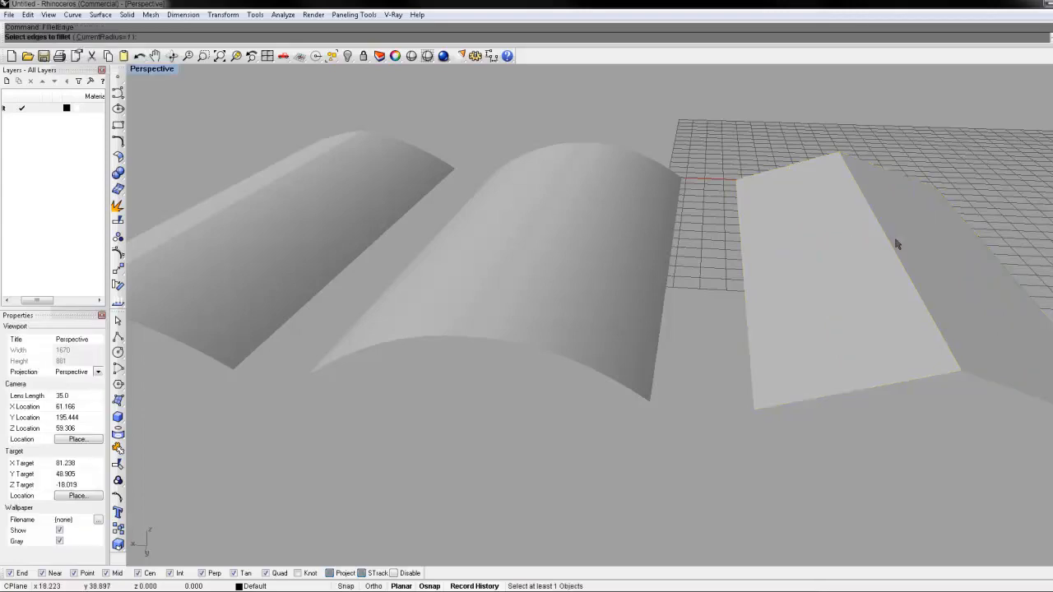
left_click(895, 245)
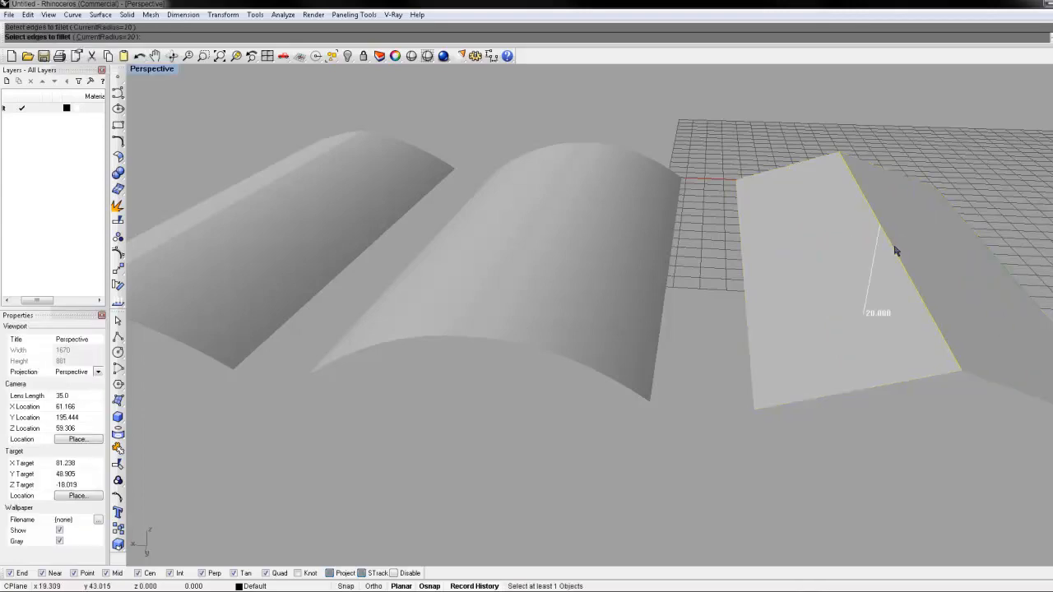
key("Return")
key("Return")
Undo the ridge fillet and the extrusion of the three curves
right_click_drag(916, 293, 852, 329)
key("ctrl+z")
right_click_drag(375, 349, 611, 394, "shift")
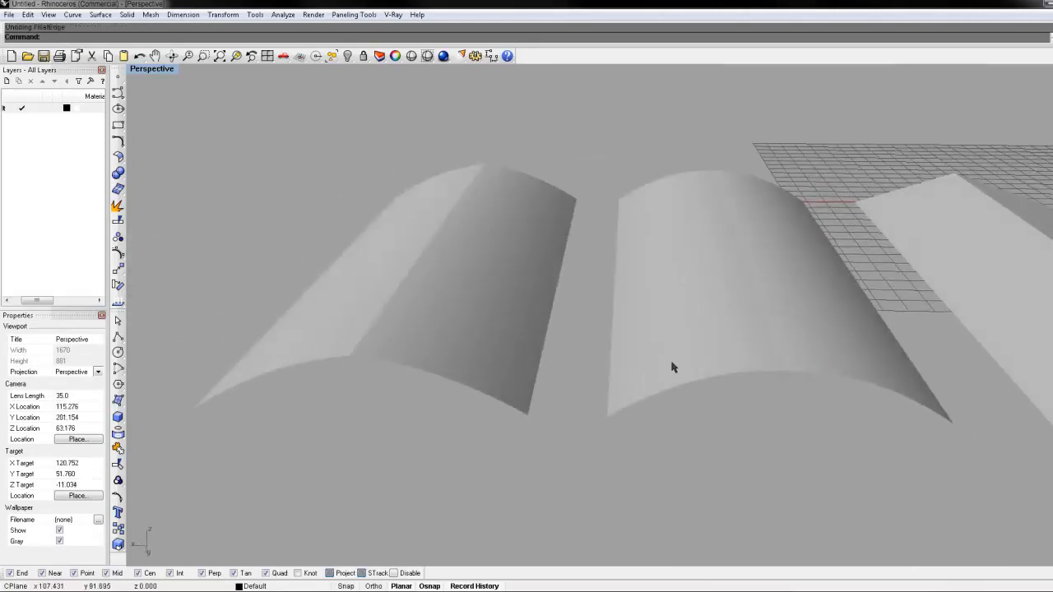
key("ctrl+z")
key("ctrl+z")
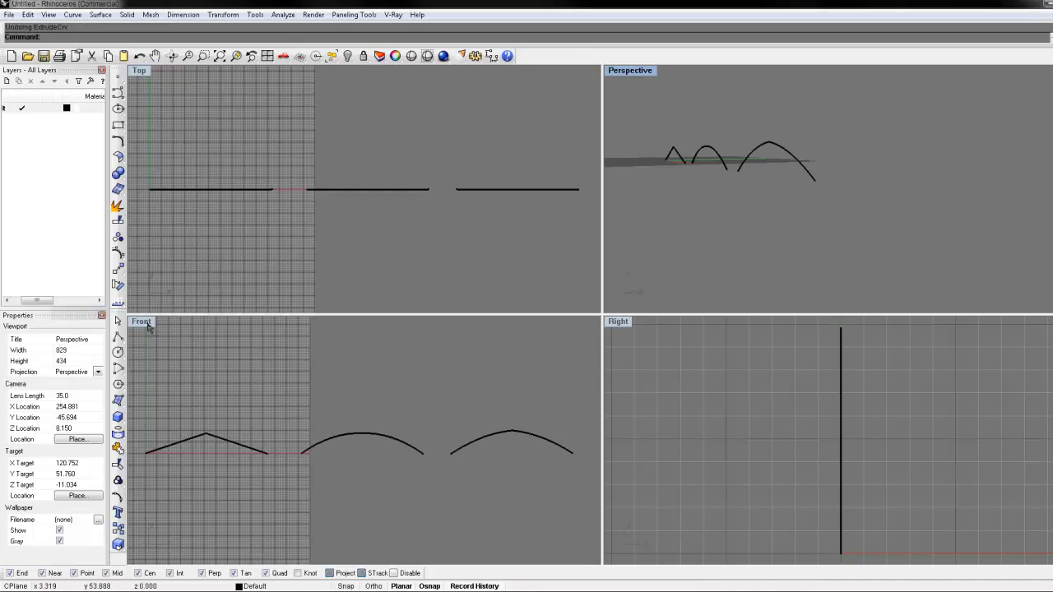
Hide the angular polyline in the Front view and fit the two arched curves in view
double_click(148, 326)
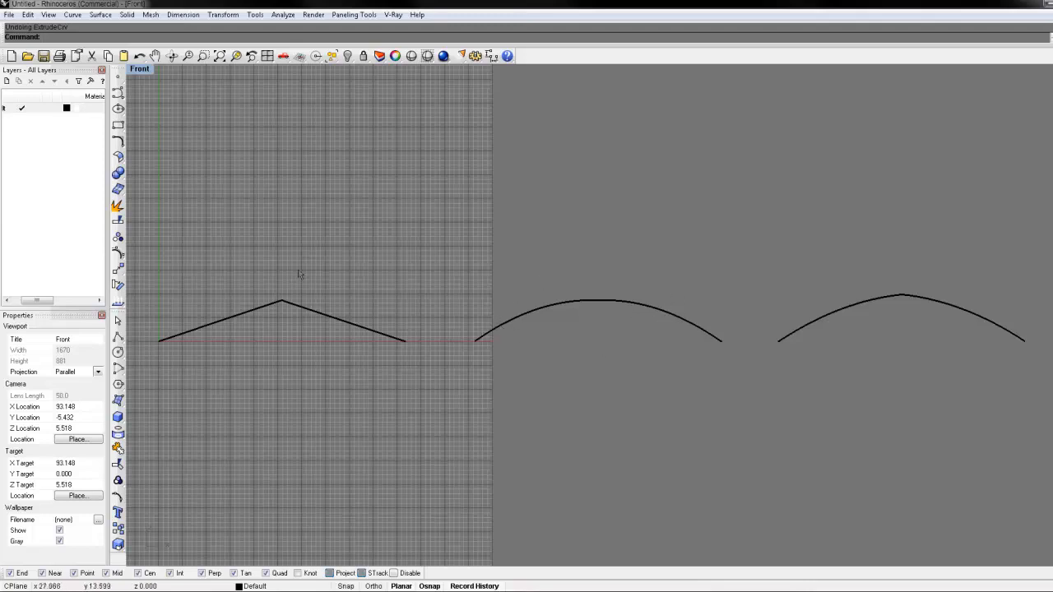
left_click(247, 313)
key("ctrl+h")
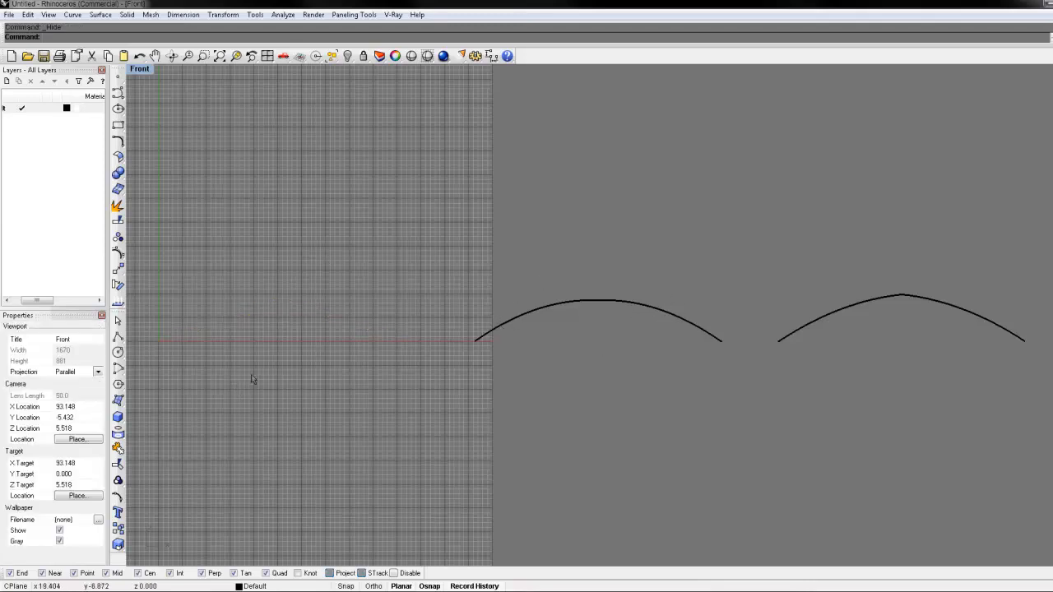
key("ctrl+shift+e")
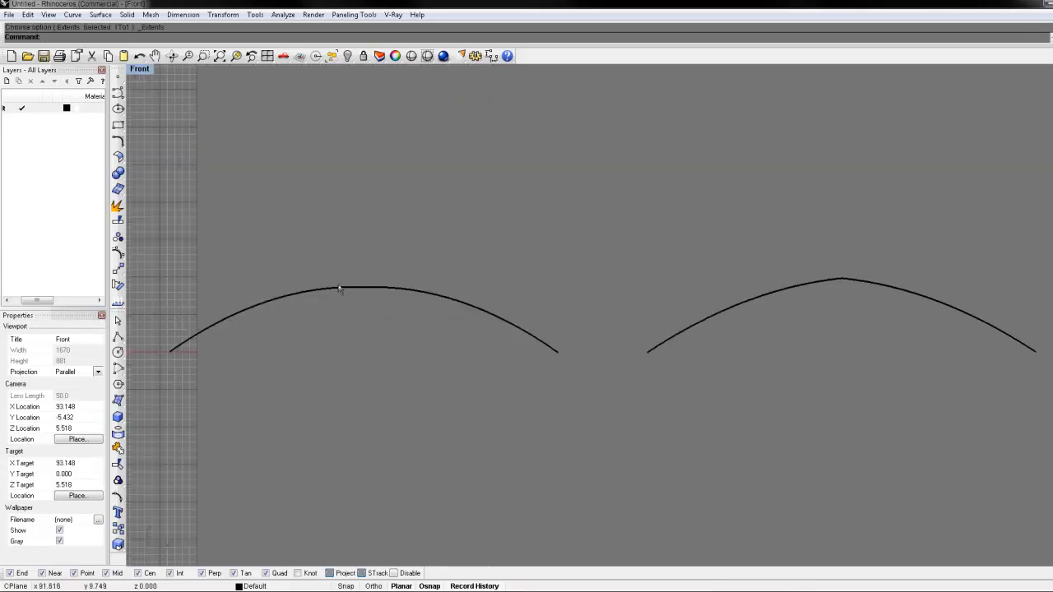
Draw a horizontal reference line at the height of the pointed arch's peak, spanning both arched curves
left_click(117, 338)
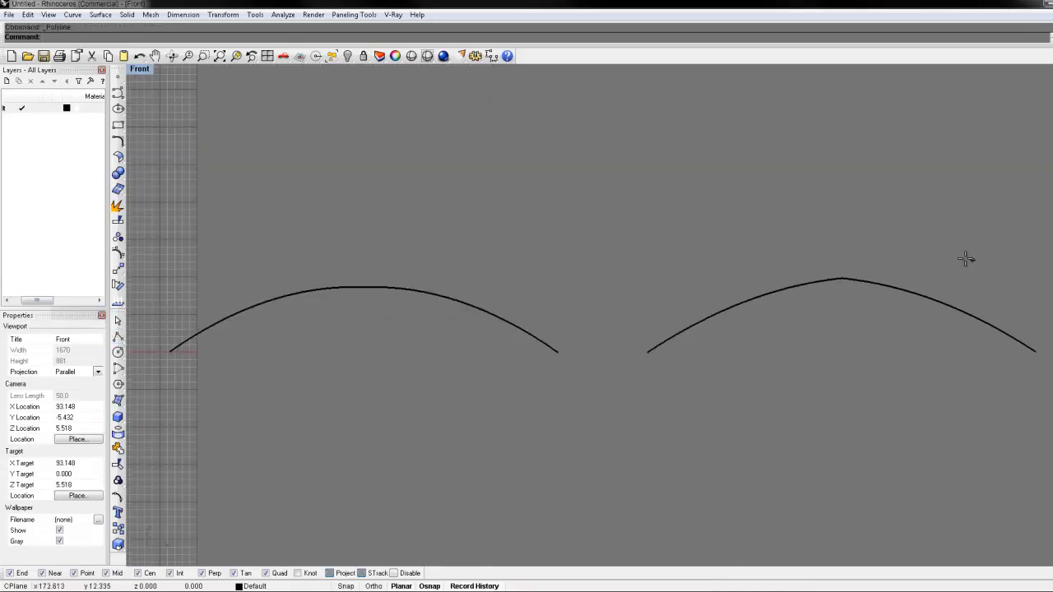
left_click(837, 276)
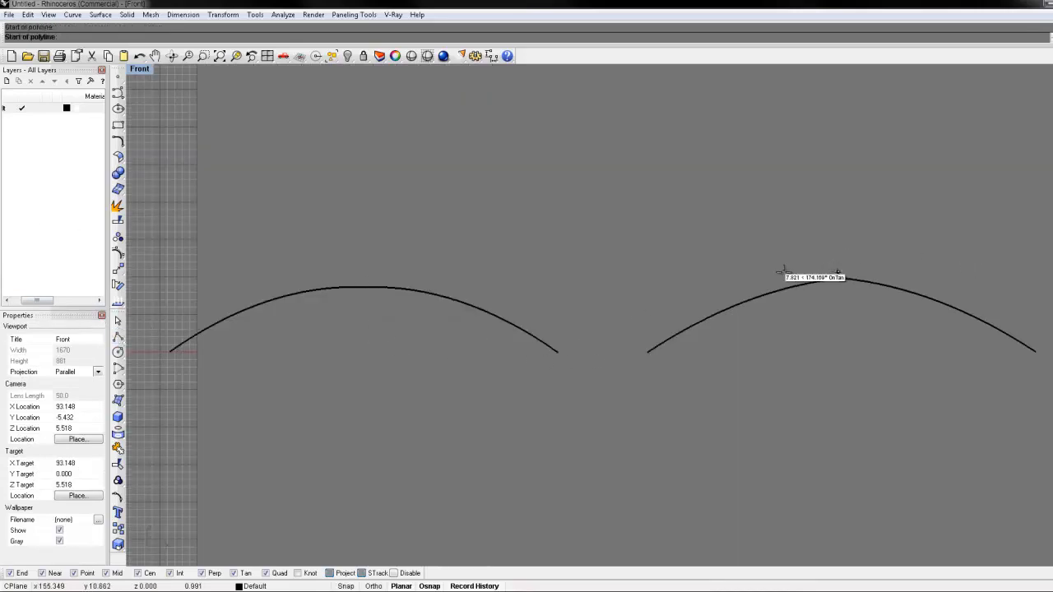
left_click(180, 277)
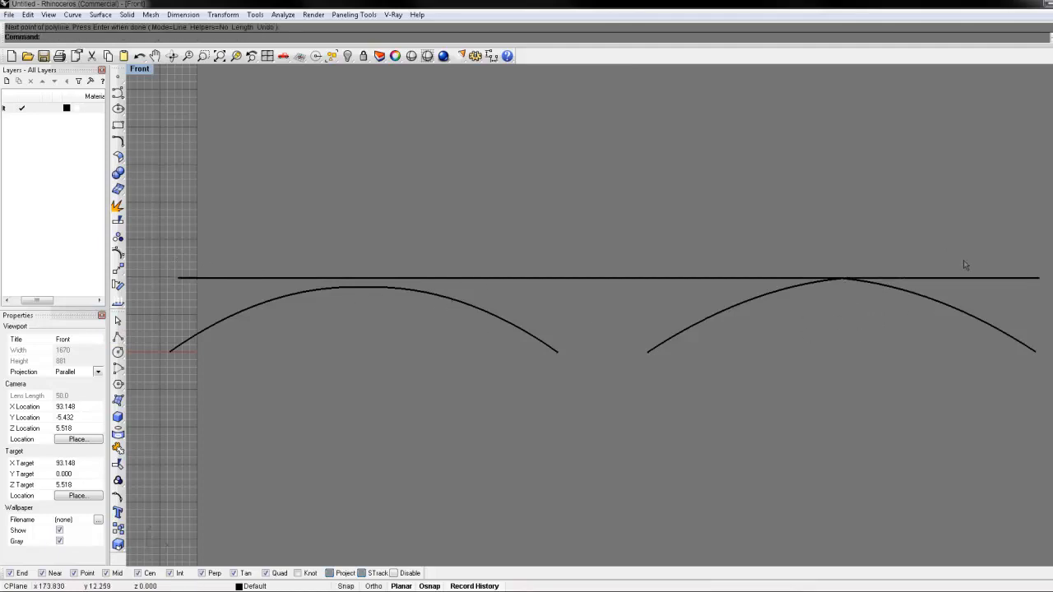
Move the flat-topped arch straight up from its apex until it meets the horizontal reference line
left_click(339, 287)
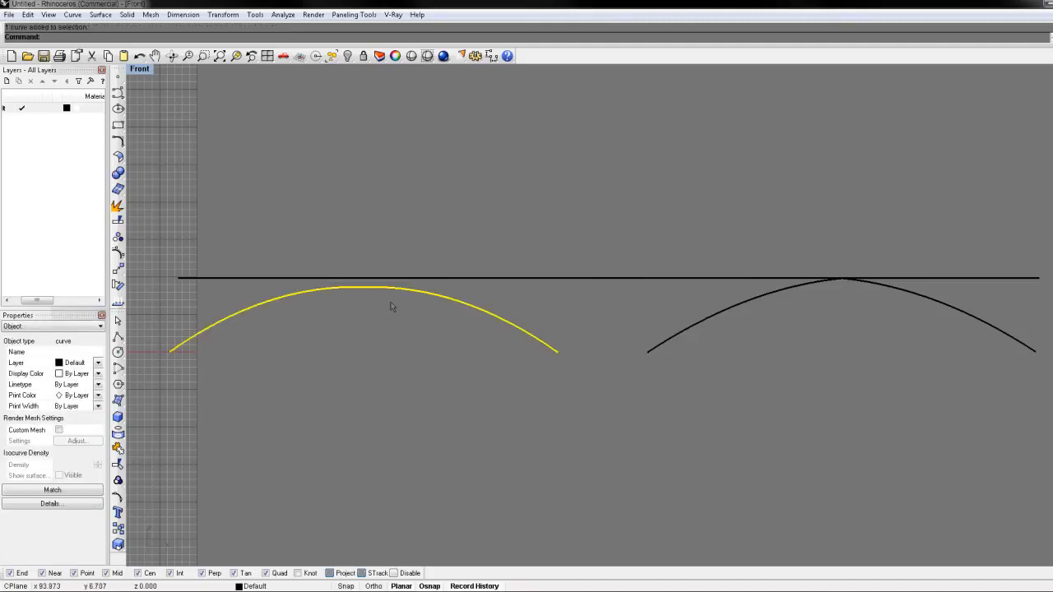
type("m")
key("Return")
left_click(363, 287)
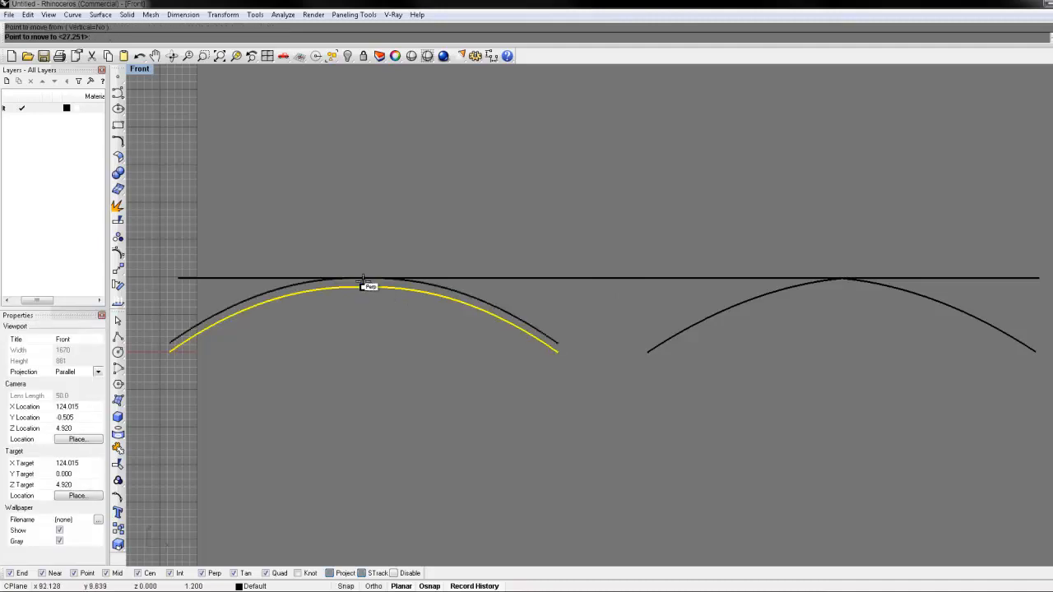
left_click(363, 277)
Inspect the raised arch's apex against the reference line, and explode both arched curves into their separate segments
scroll(383, 305, "up", 6)
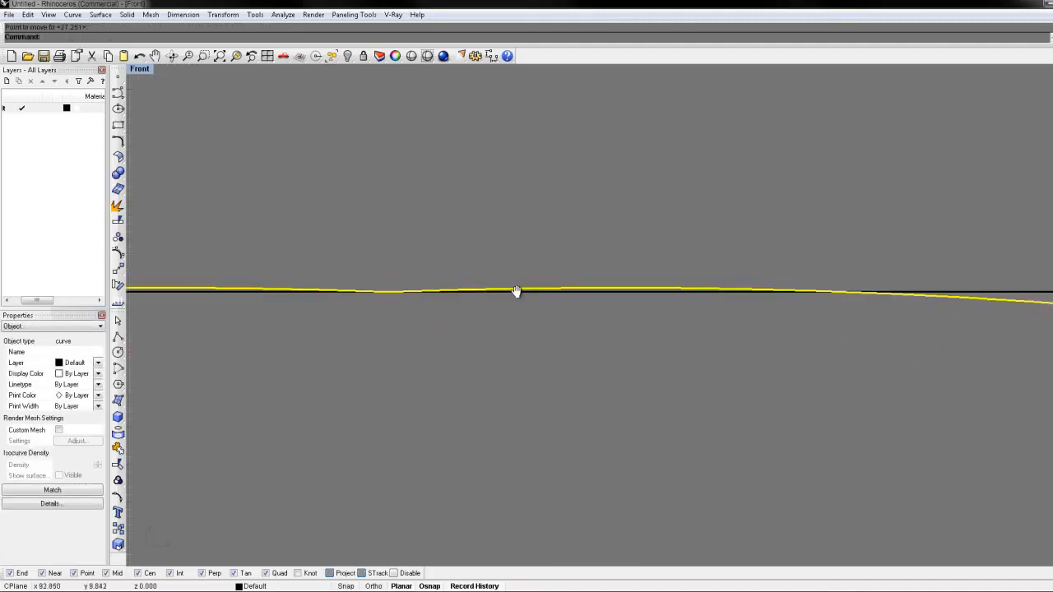
scroll(510, 296, "up", 2)
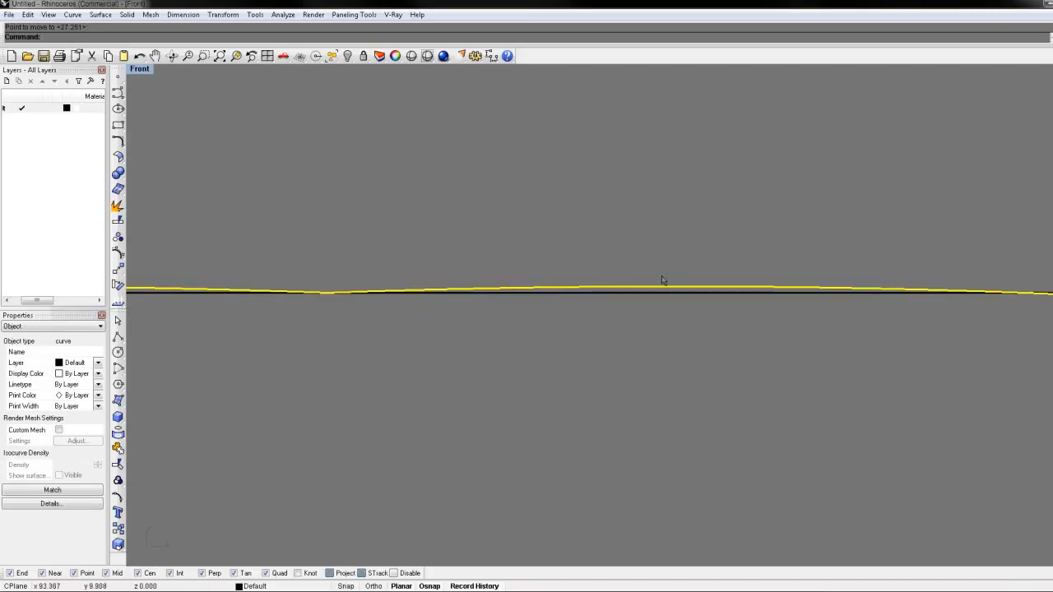
scroll(674, 285, "down", 3)
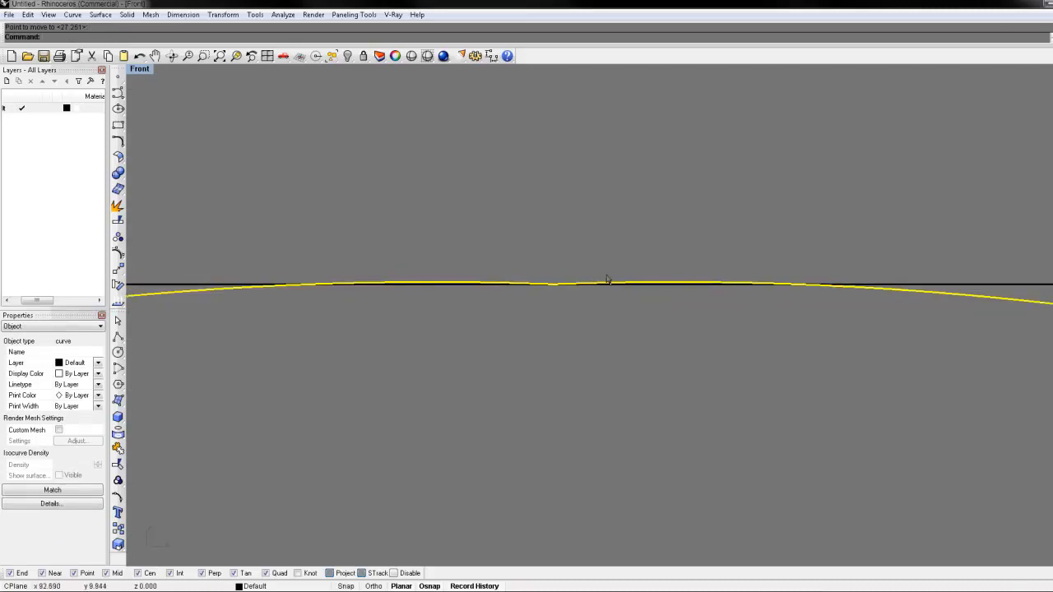
scroll(670, 286, "up", 2)
scroll(633, 288, "down", 10)
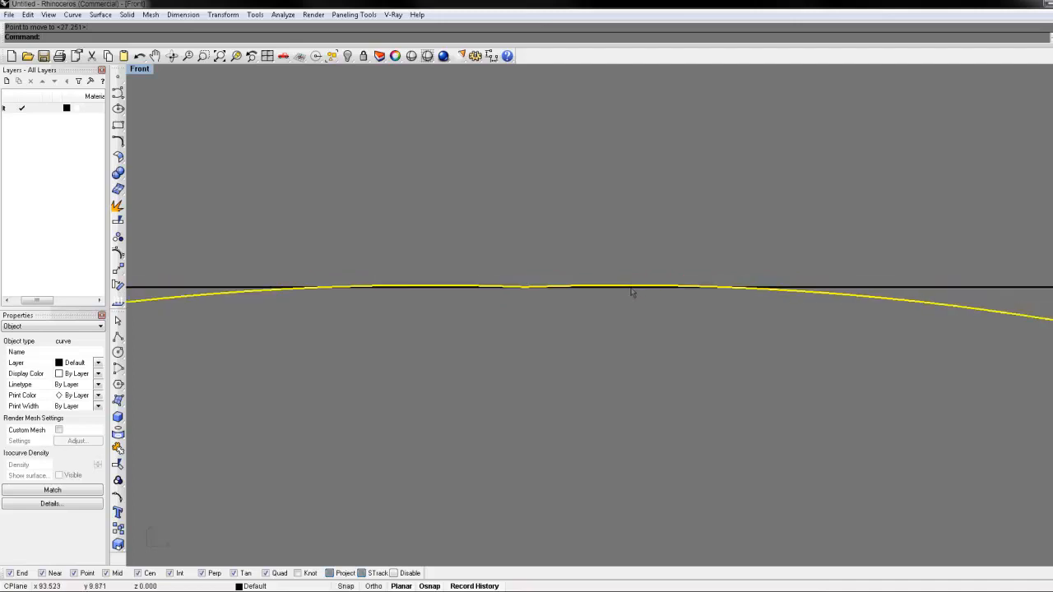
left_click_drag(633, 375, 254, 363)
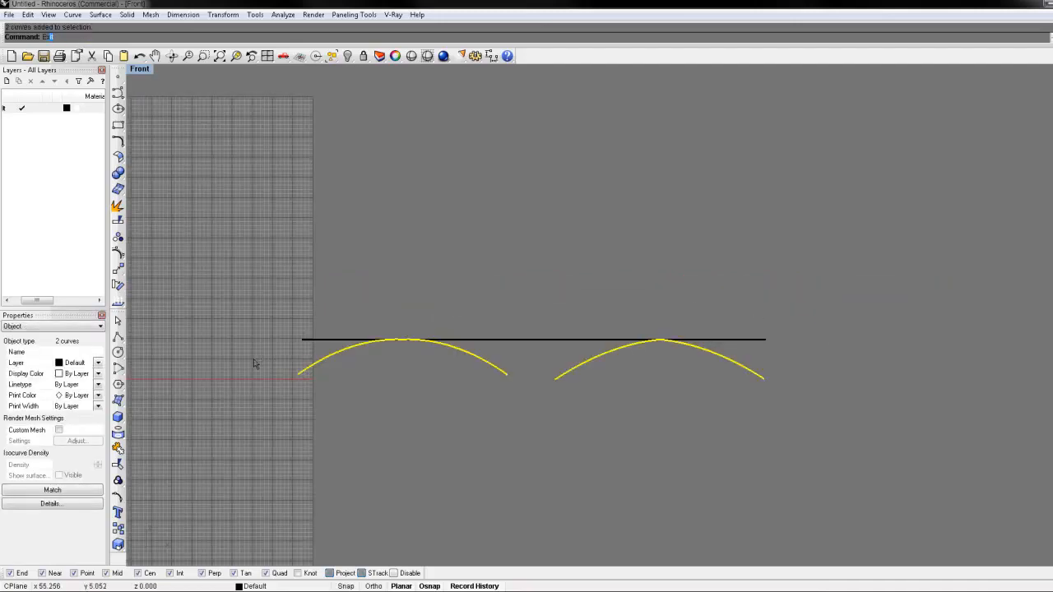
key("Return")
left_click(483, 361)
left_click(615, 356)
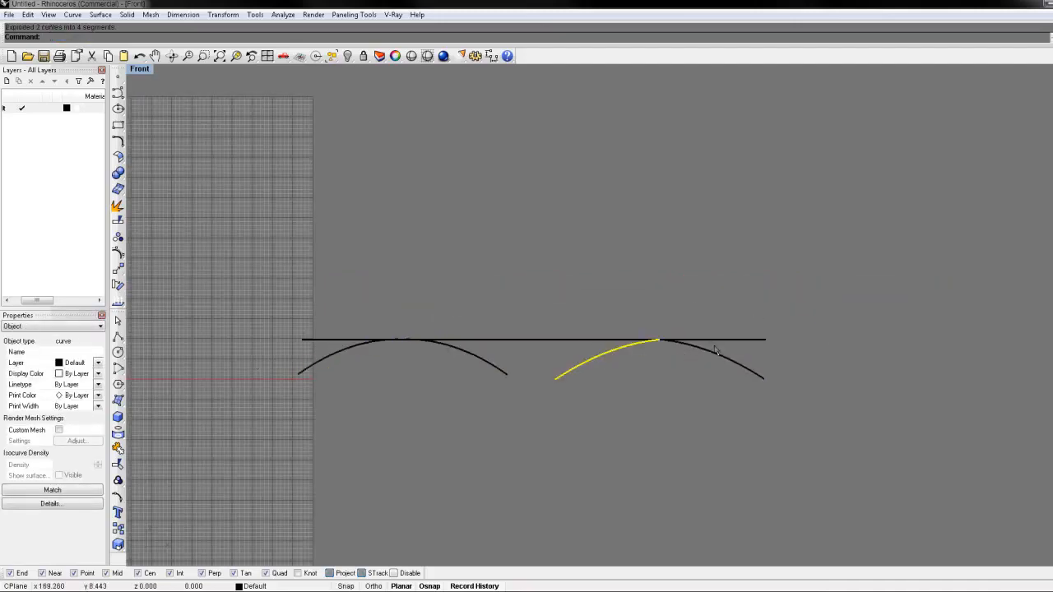
left_click(720, 356)
Delete the horizontal reference line and the shorter line overlapping it
left_click_drag(786, 319, 747, 354)
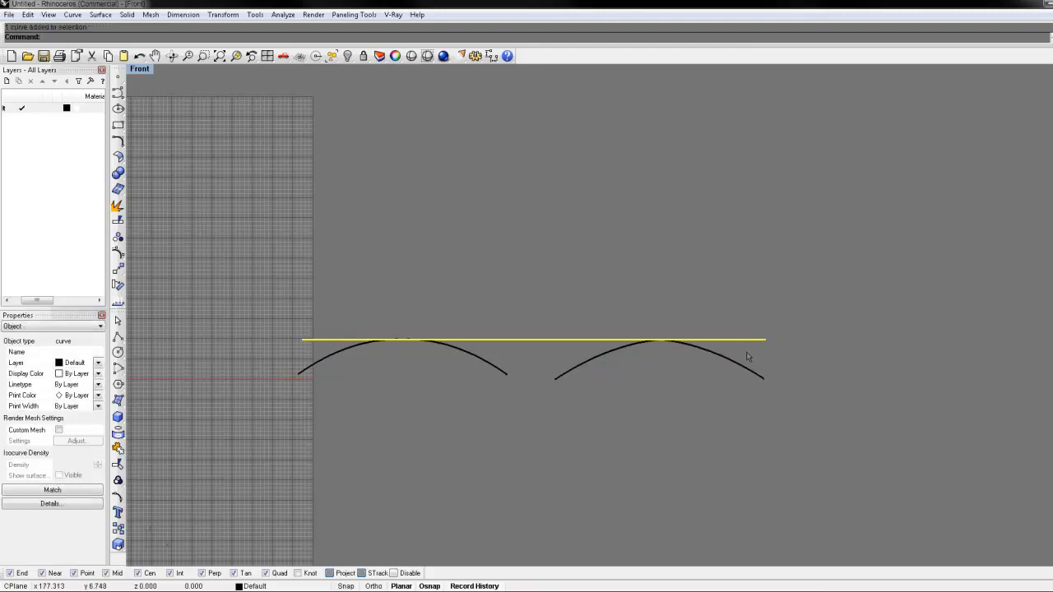
key("Delete")
left_click(538, 350)
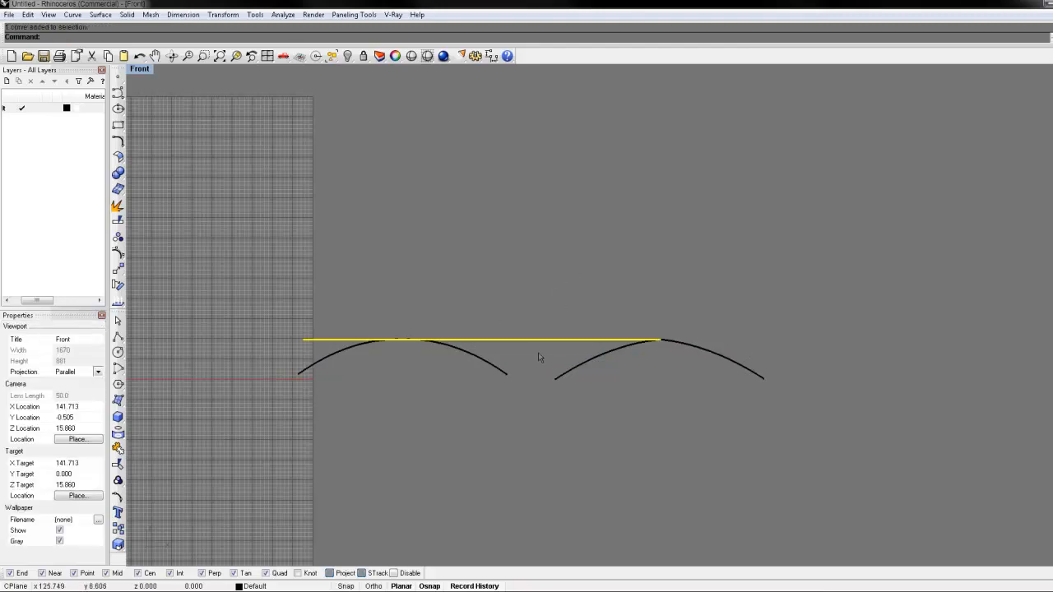
key("Delete")
Start a curve match of the flat-topped arch's left segment to its right segment at the apex, with curve averaging enabled
scroll(531, 336, "up", 3)
right_click_drag(531, 335, 609, 284)
scroll(609, 285, "down", 1)
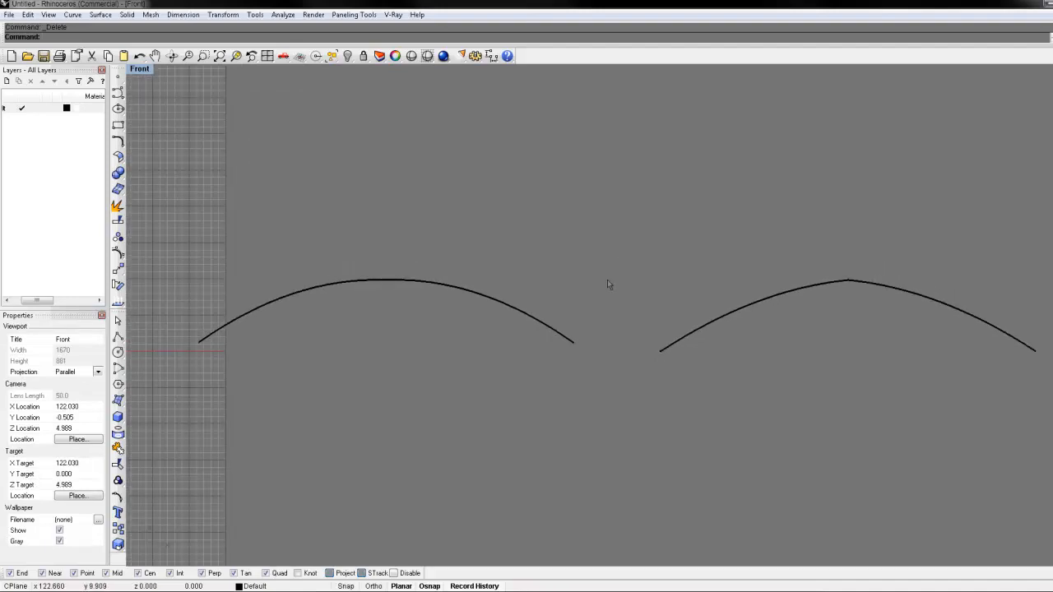
type("Match")
key("Return")
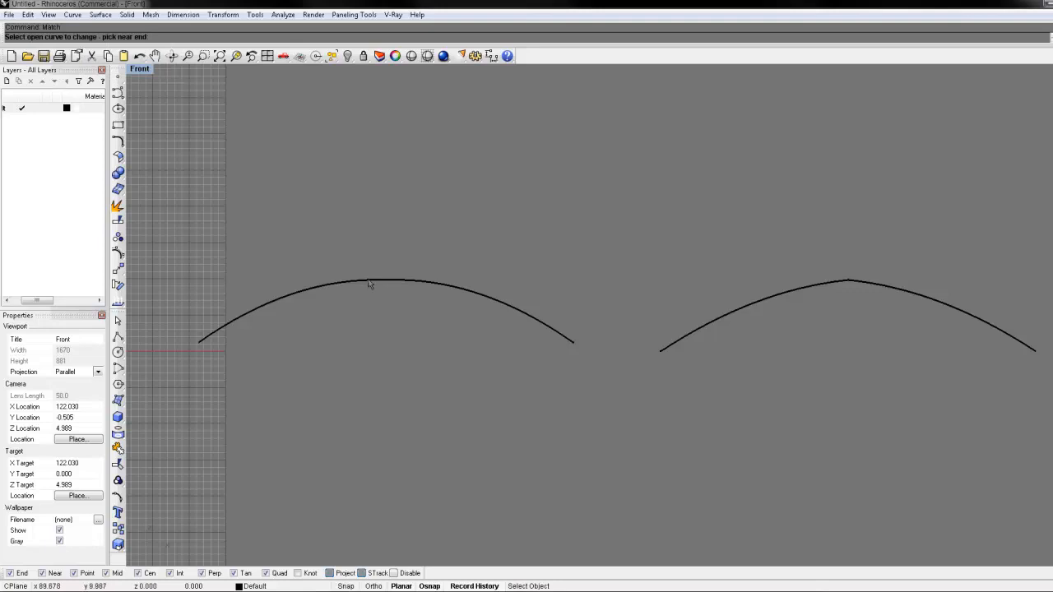
left_click(369, 283)
left_click(399, 282)
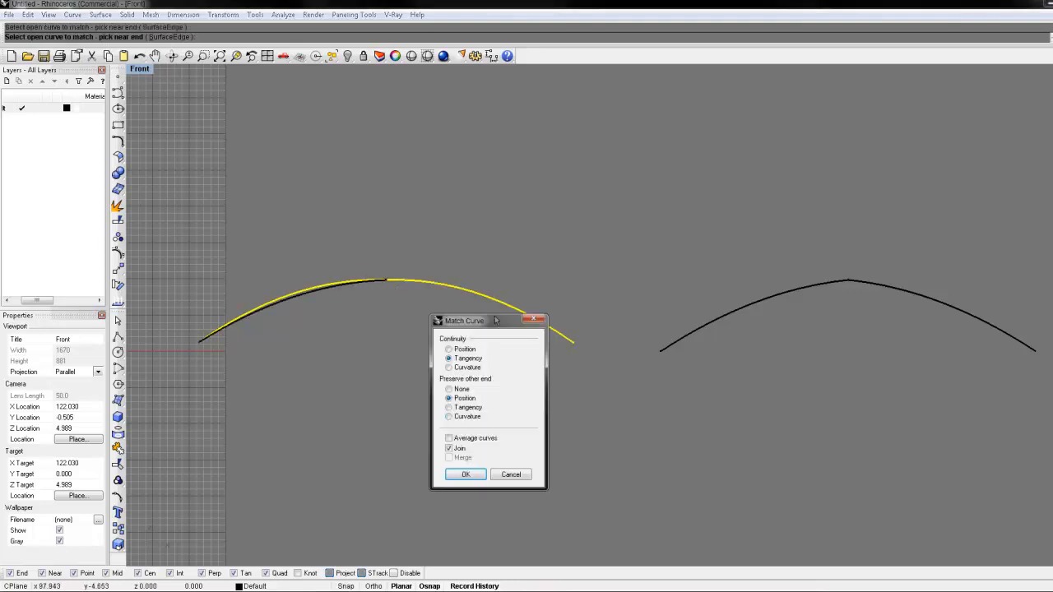
left_click_drag(497, 321, 639, 131)
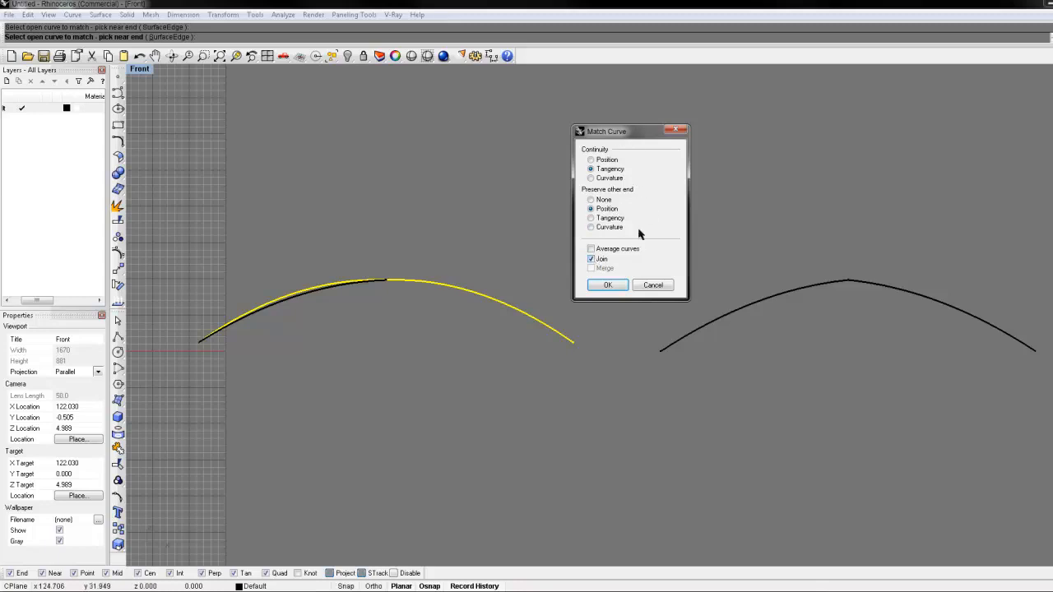
left_click(591, 249)
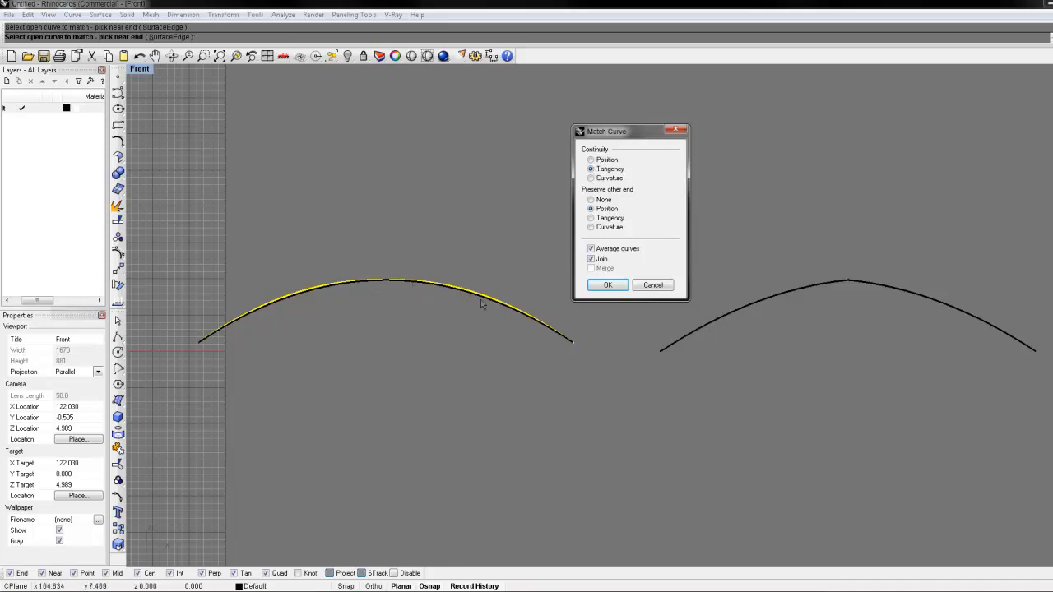
Compare the Position, Tangency and Curvature continuity options in the flat-topped arch's match preview, ending on Tangency
left_click(591, 159)
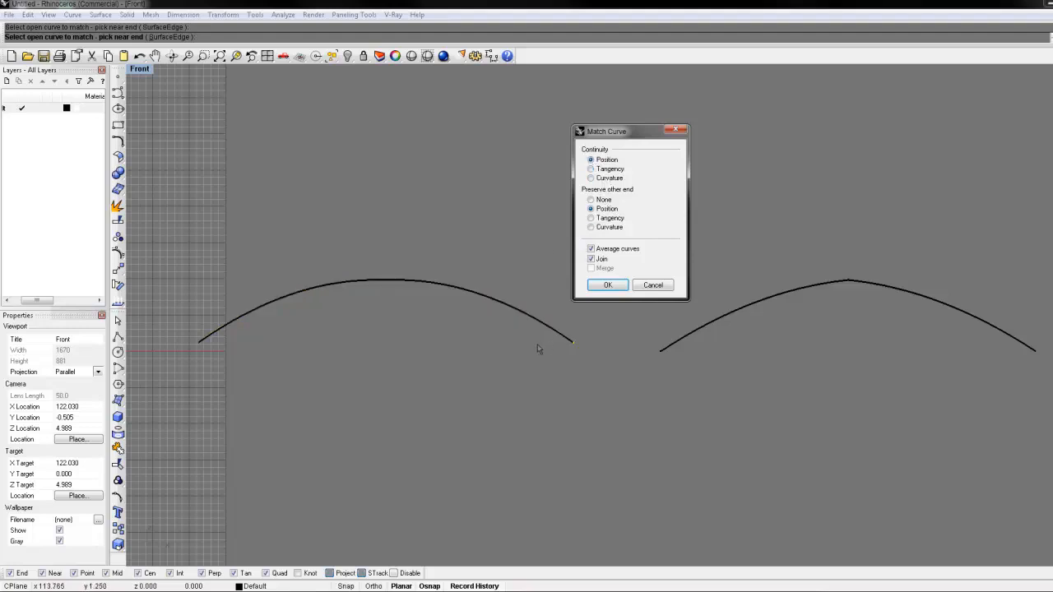
left_click(590, 169)
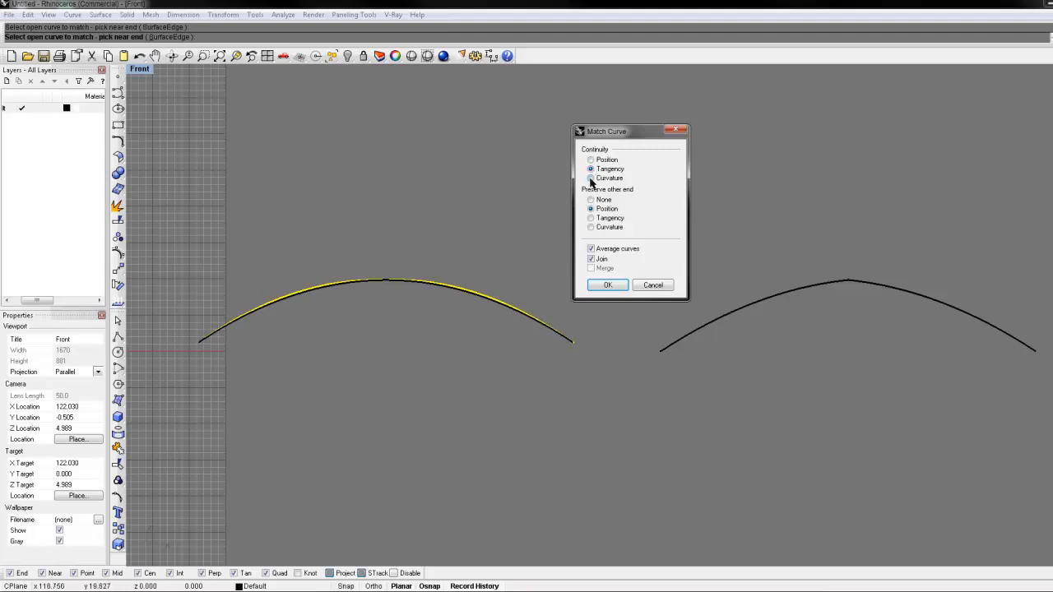
left_click(590, 178)
left_click(591, 168)
left_click(591, 179)
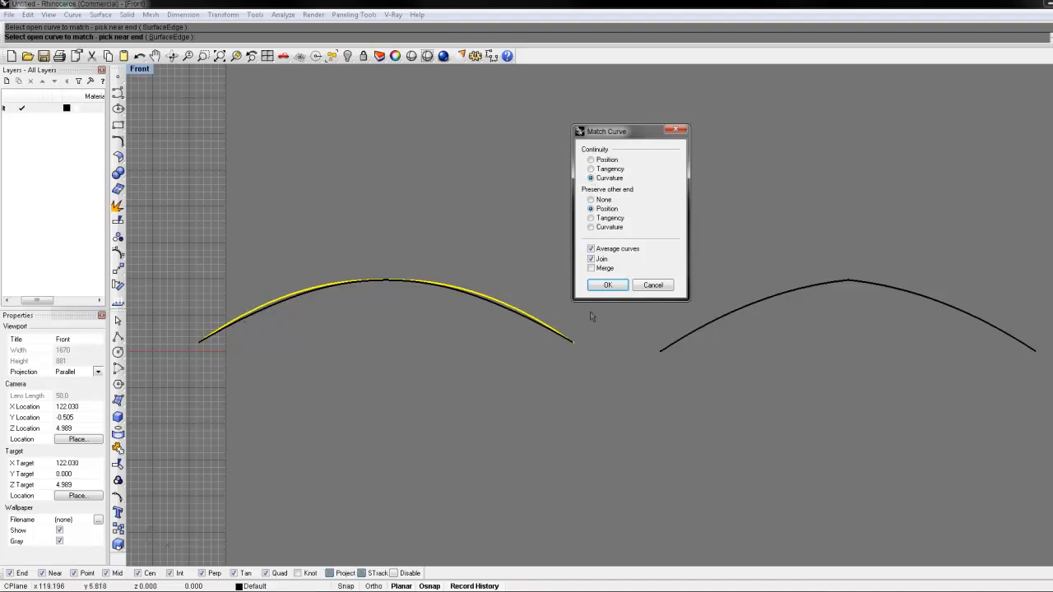
left_click(591, 168)
left_click(590, 179)
left_click(592, 169)
left_click(591, 179)
left_click(592, 168)
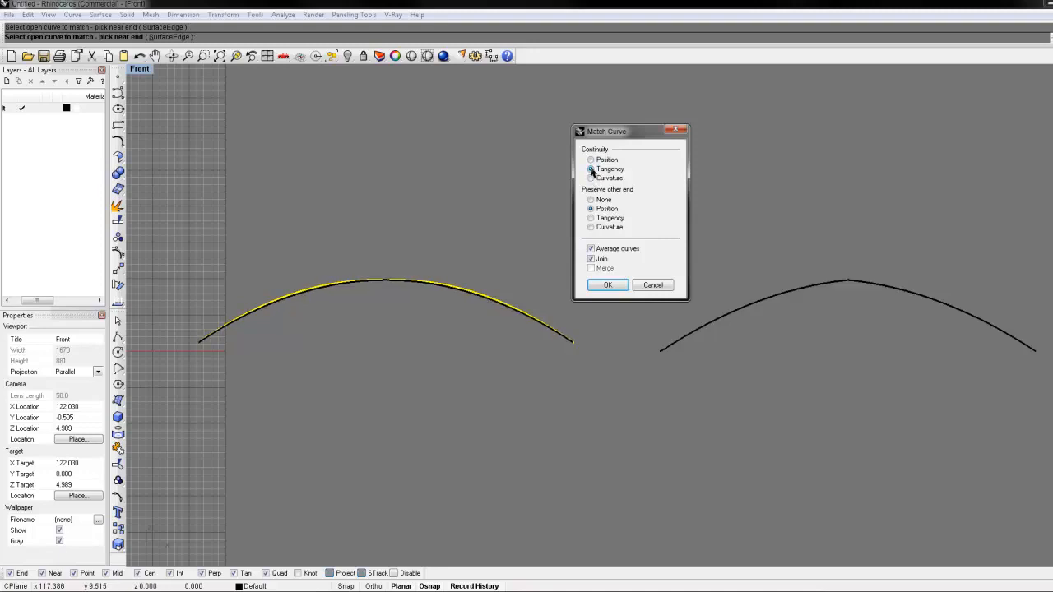
Compare the other-end preservation options, choose Curvature, and apply the averaged, joined tangency match to the flat-topped arch
left_click(591, 218)
left_click(591, 209)
left_click(590, 218)
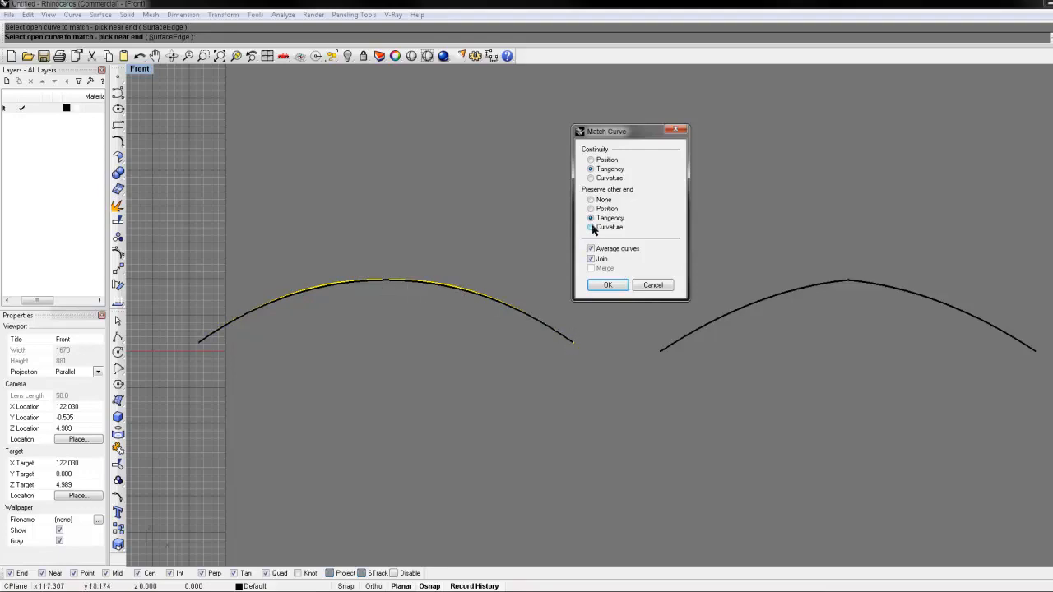
left_click(590, 227)
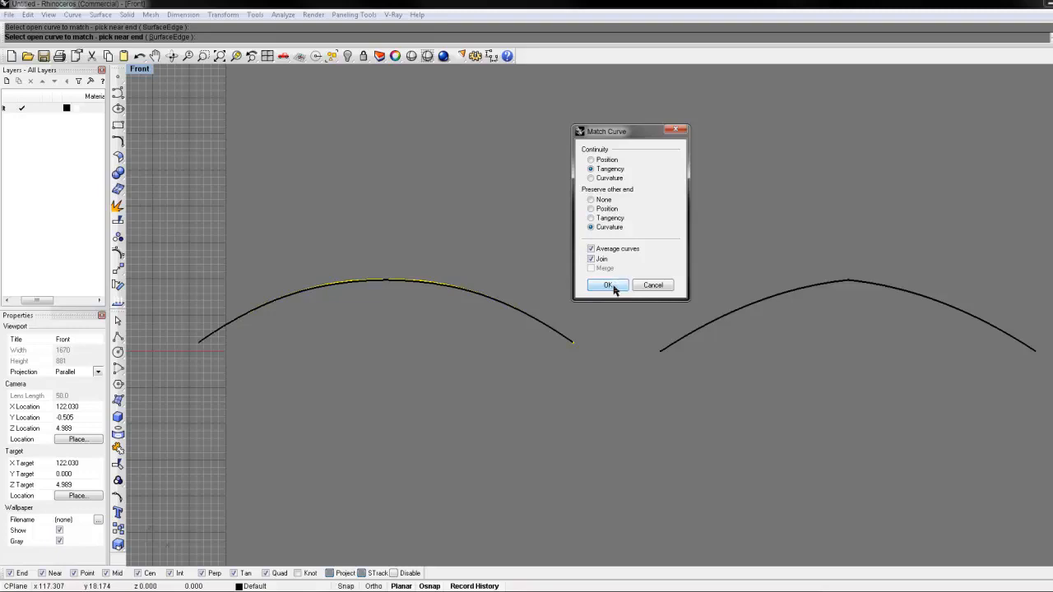
left_click(608, 285)
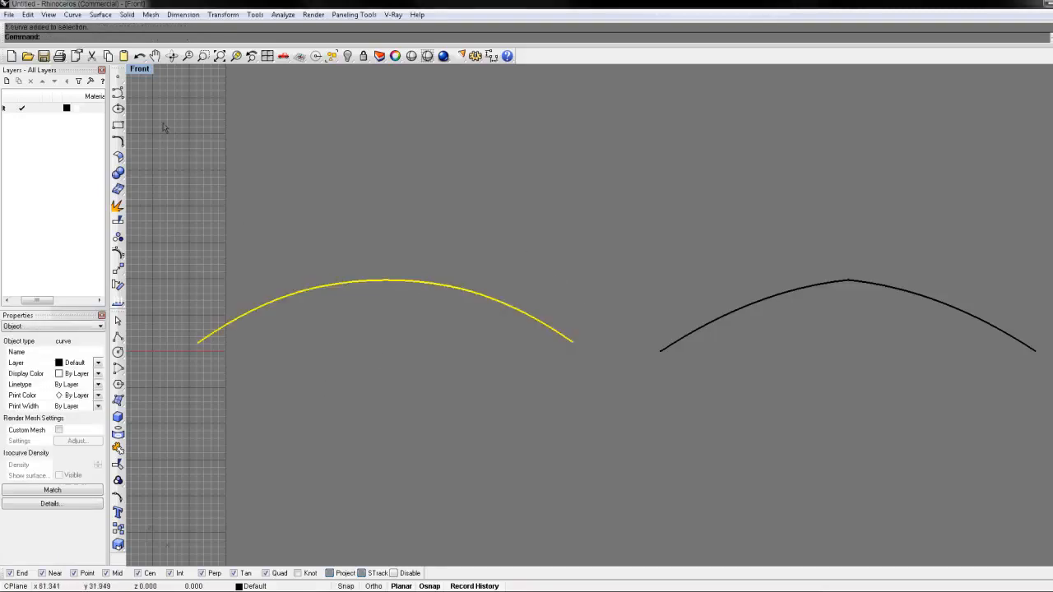
Extrude the matched flat-topped arch into a surface and apply Zebra stripe analysis to it in the Perspective view
double_click(140, 69)
right_click_drag(817, 210, 867, 176)
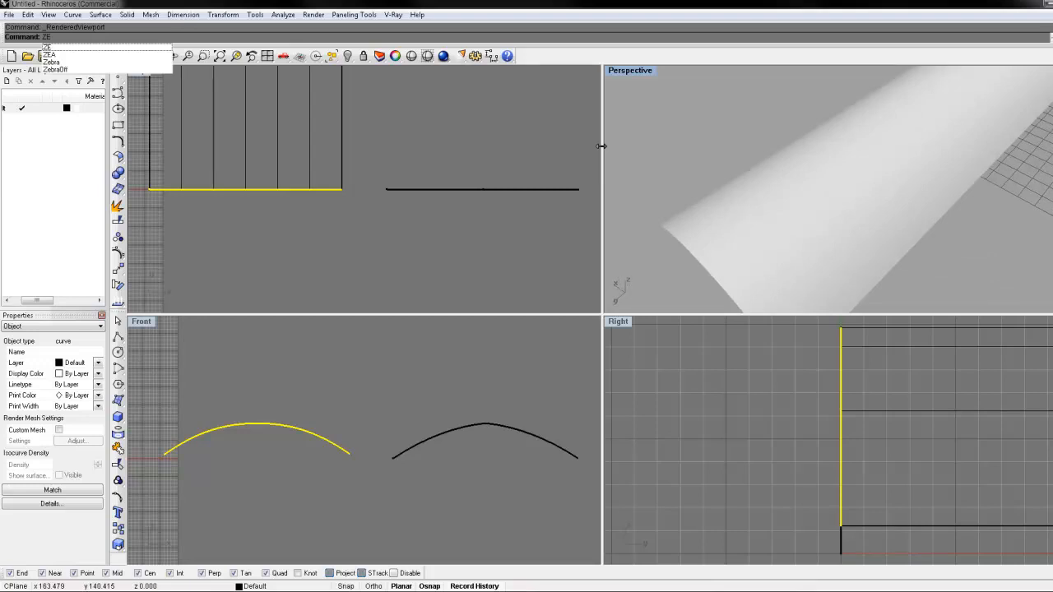
type("bra")
key("Return")
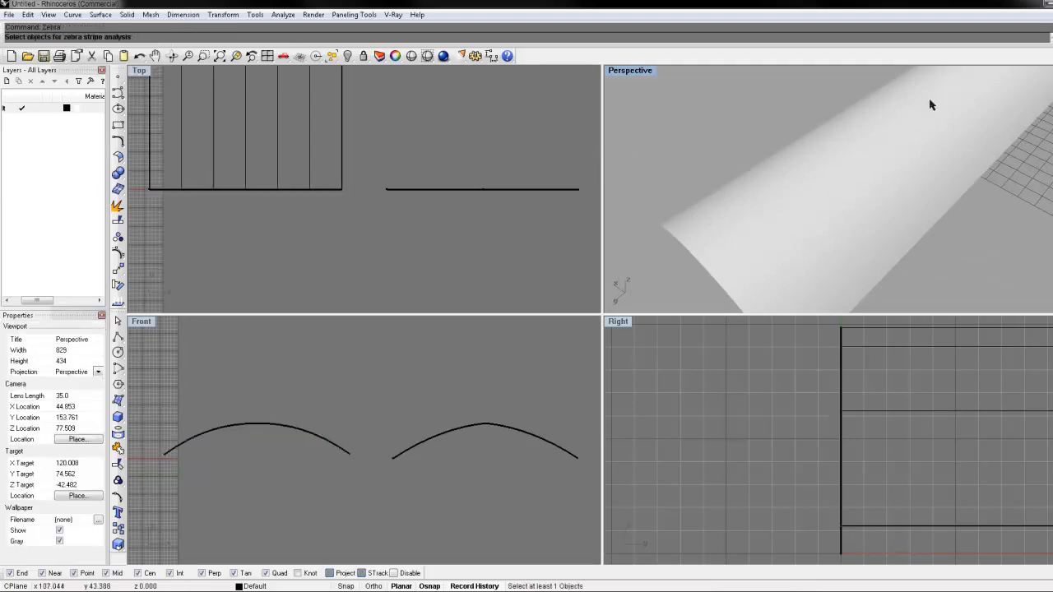
left_click(930, 191)
key("Return")
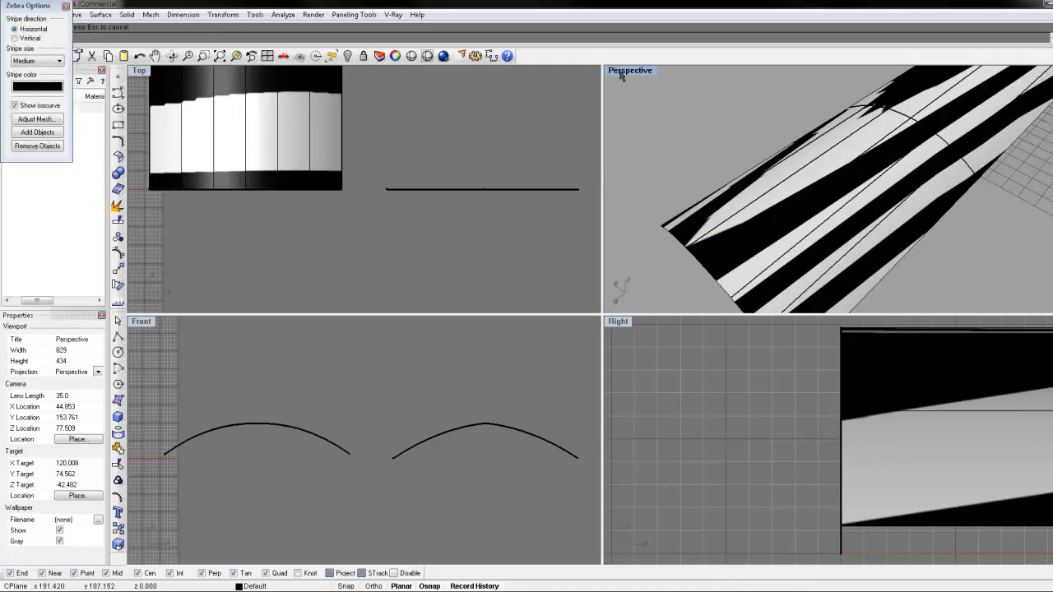
Examine the zebra stripes across the matched arch's extruded surface from several angles in the enlarged Perspective view
double_click(621, 73)
right_click_drag(614, 92, 663, 254)
scroll(663, 256, "down", 9)
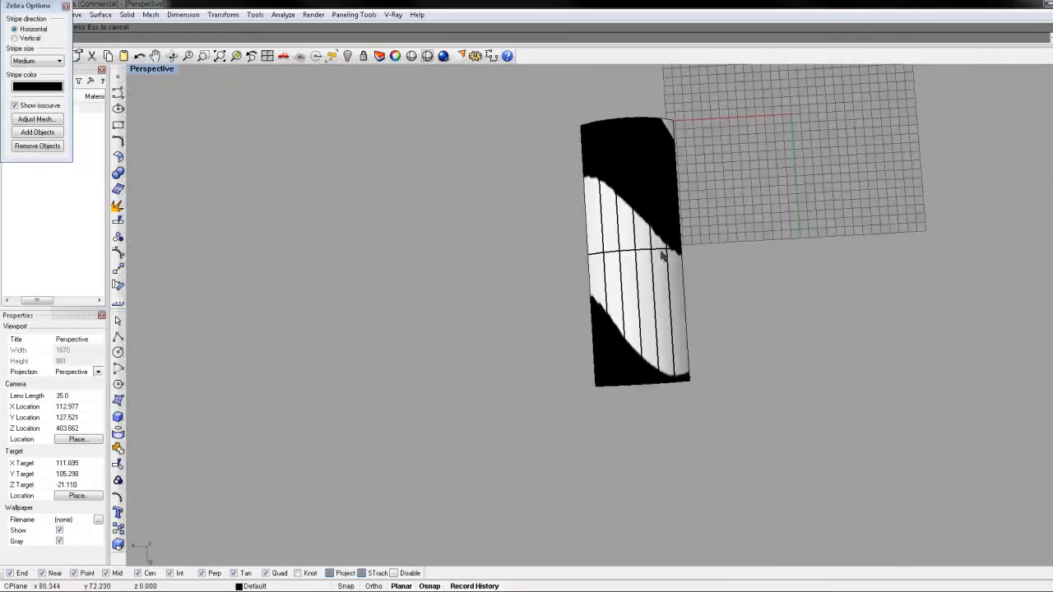
right_click_drag(670, 312, 655, 250)
scroll(654, 288, "up", 7)
scroll(657, 284, "down", 7)
scroll(659, 283, "up", 5)
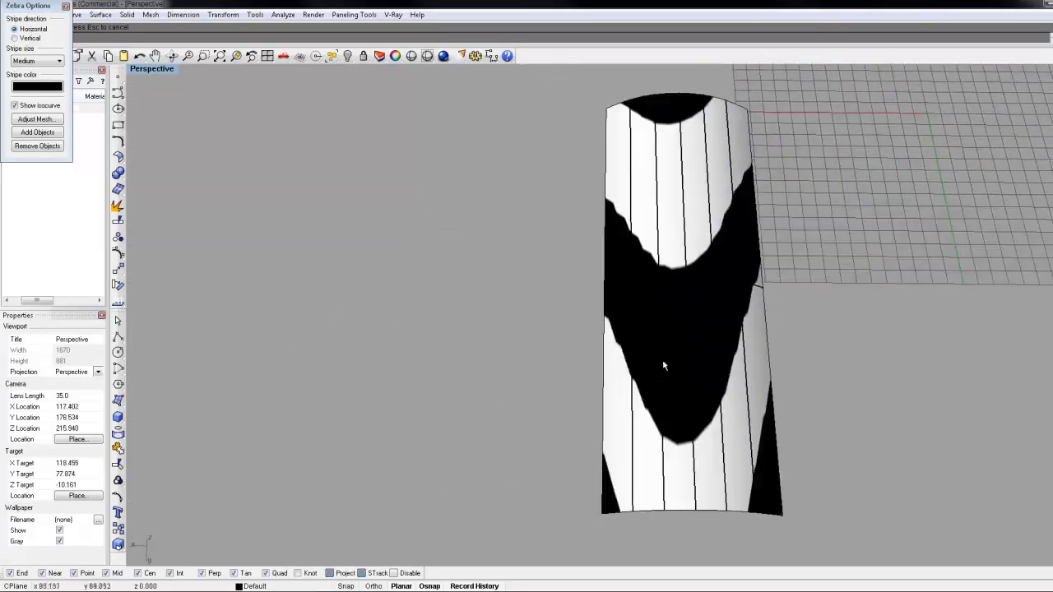
right_click_drag(745, 329, 687, 286)
Extrude the two segments of the pointed arch into surfaces beside the zebra-striped surface in the shaded Perspective view
key("ctrl+alt+s")
right_click_drag(503, 314, 603, 298, "shift")
left_click_drag(717, 112, 679, 147)
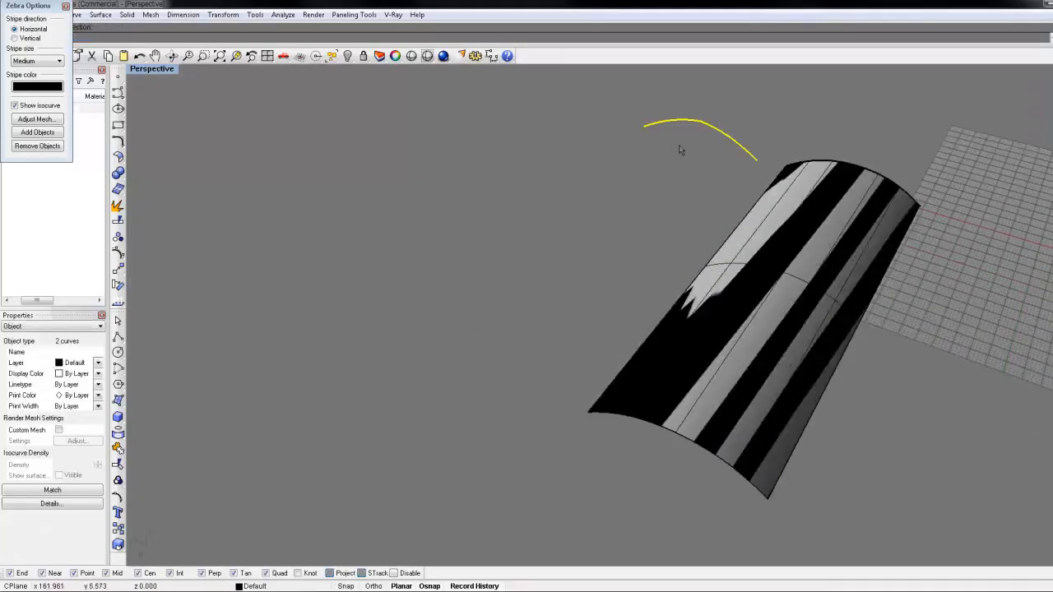
type("ExtrudeCrv")
key("Return")
Compare how the zebra stripes flow across the apex of both extruded arches and change the stripe size
right_click_drag(559, 205, 658, 325)
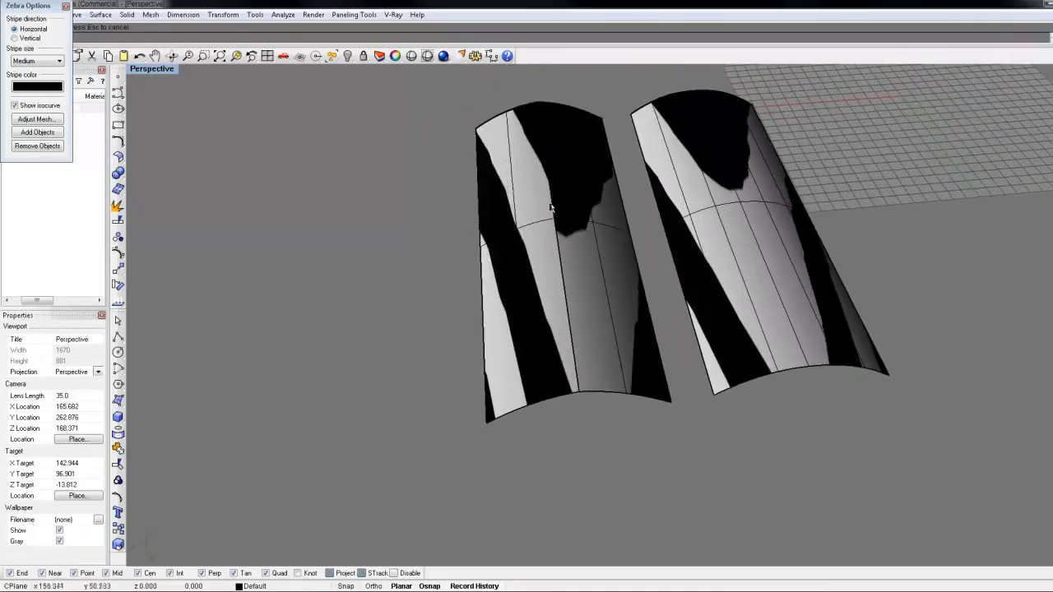
left_click(543, 235)
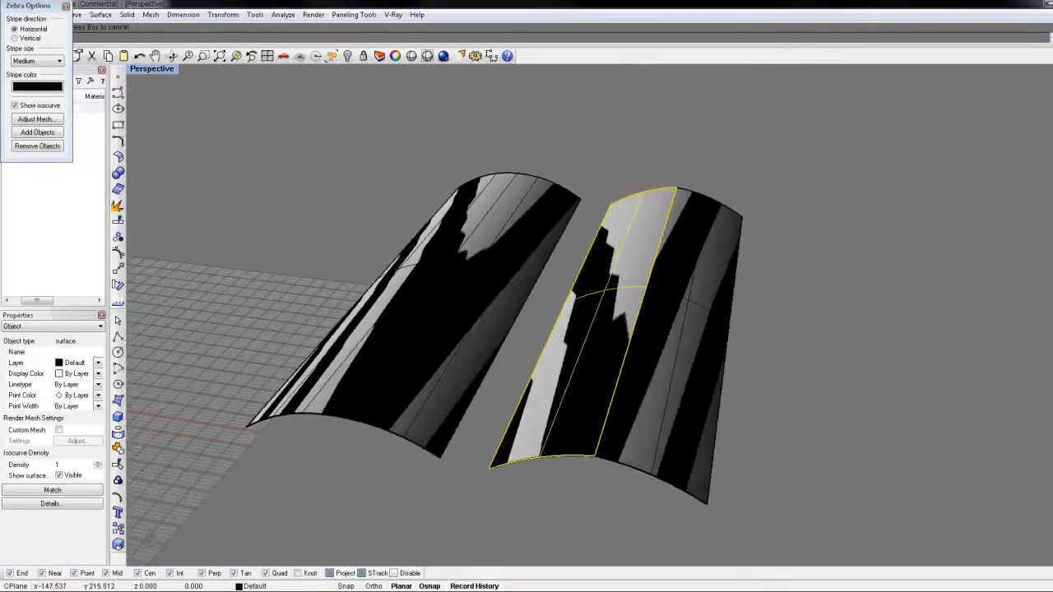
left_click(33, 61)
left_click(39, 105)
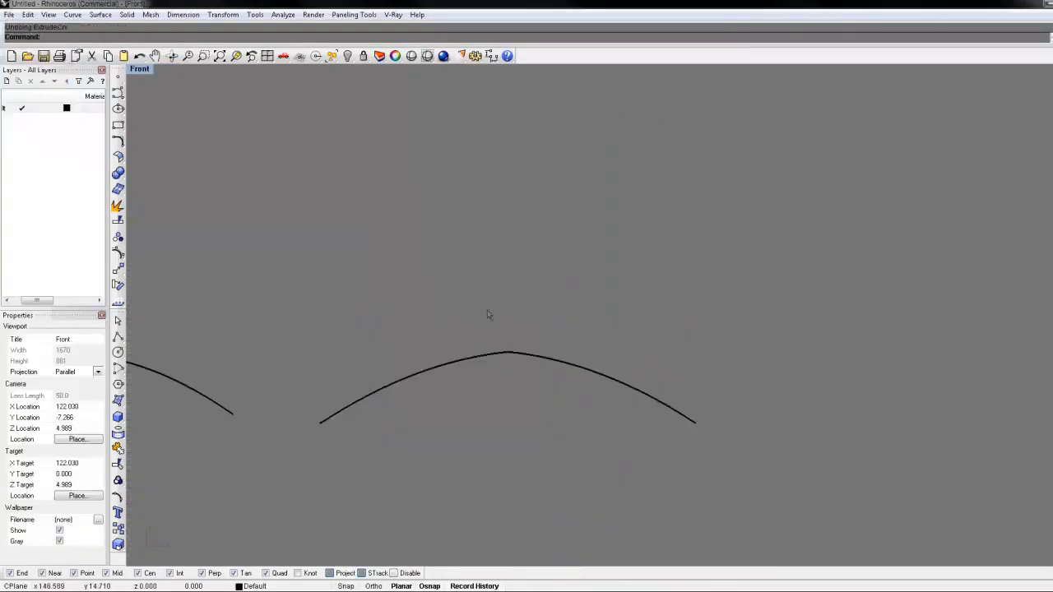
Start a curve match of the pointed arch's right segment to its left segment in the Front view, with averaging disabled
left_click(474, 357)
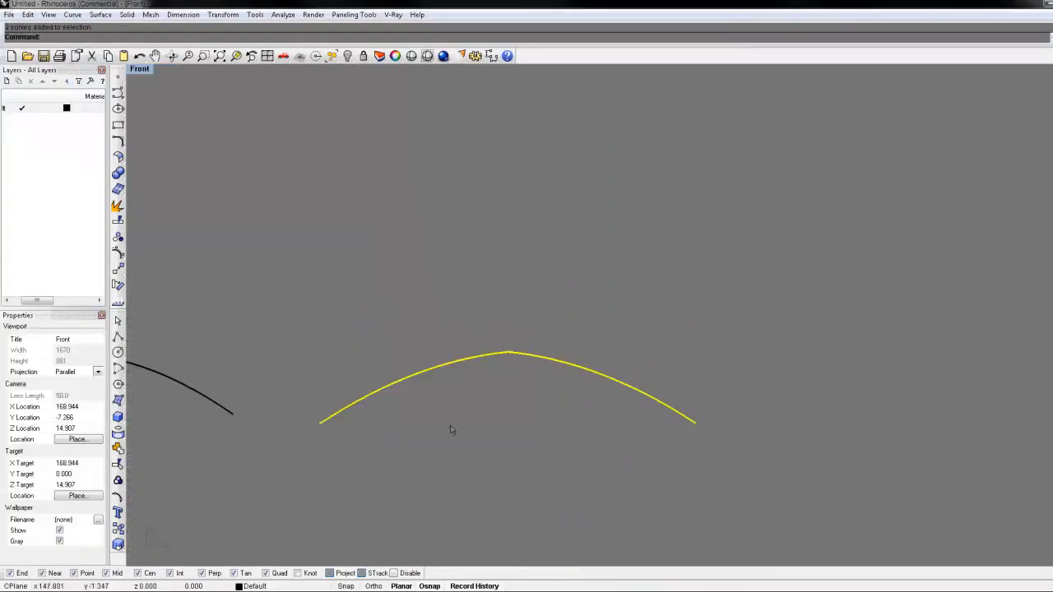
scroll(494, 362, "up", 3)
right_click_drag(486, 373, 542, 350)
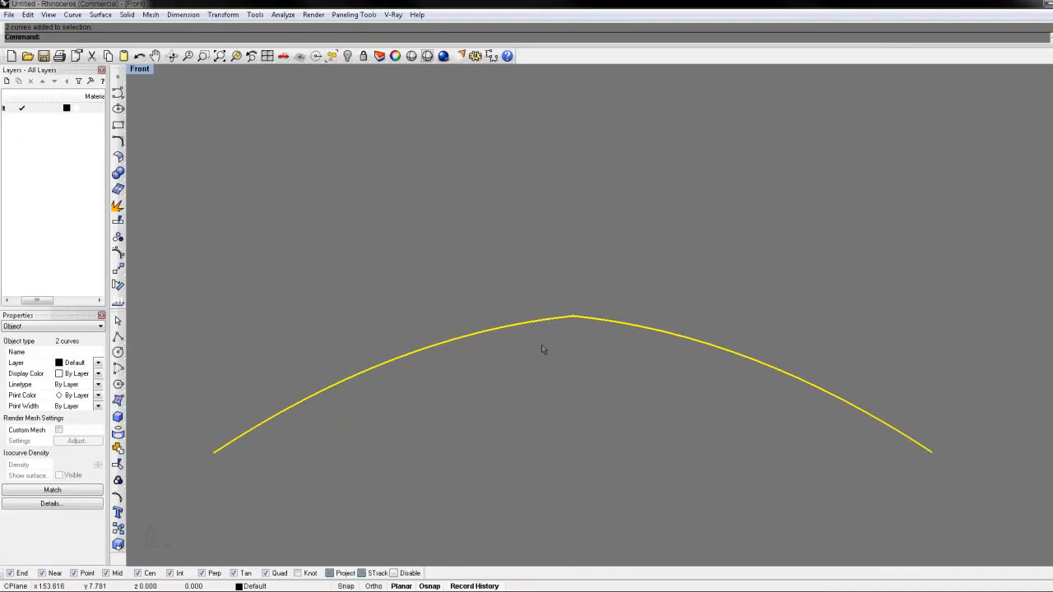
right_click(479, 366)
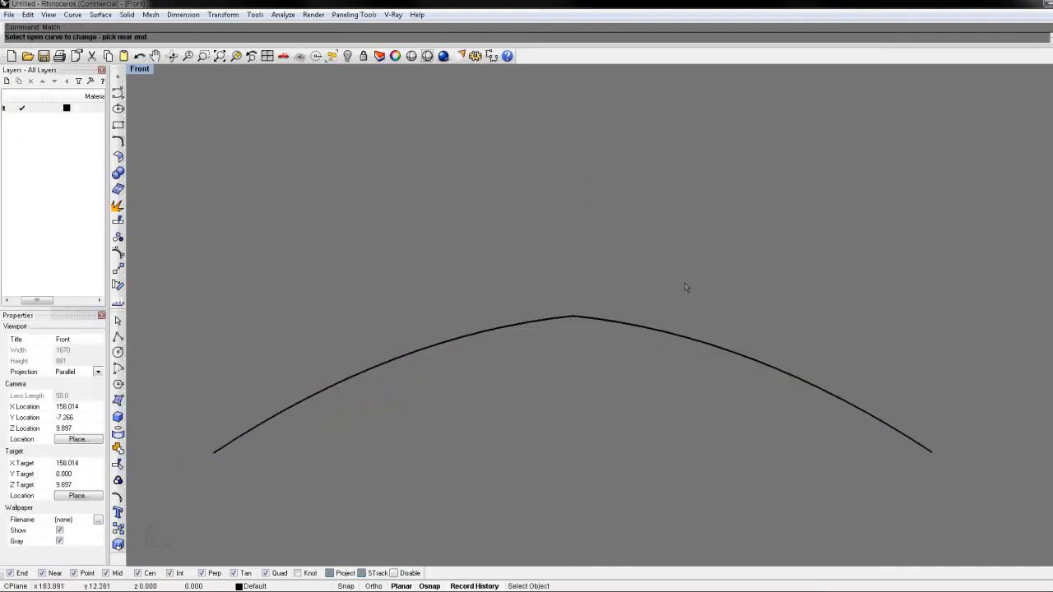
left_click(590, 323)
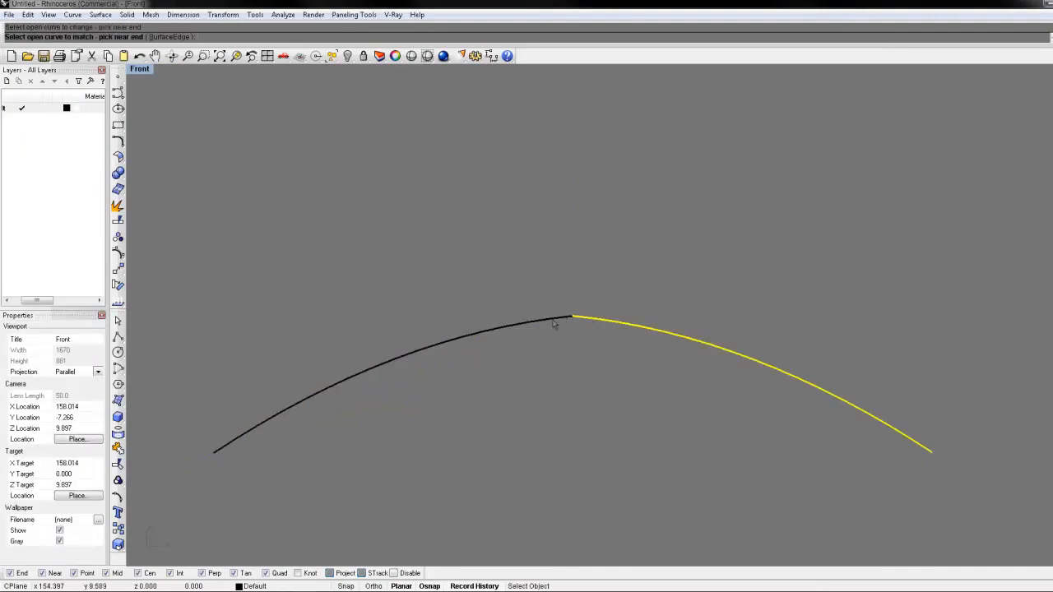
left_click(559, 320)
left_click(591, 249)
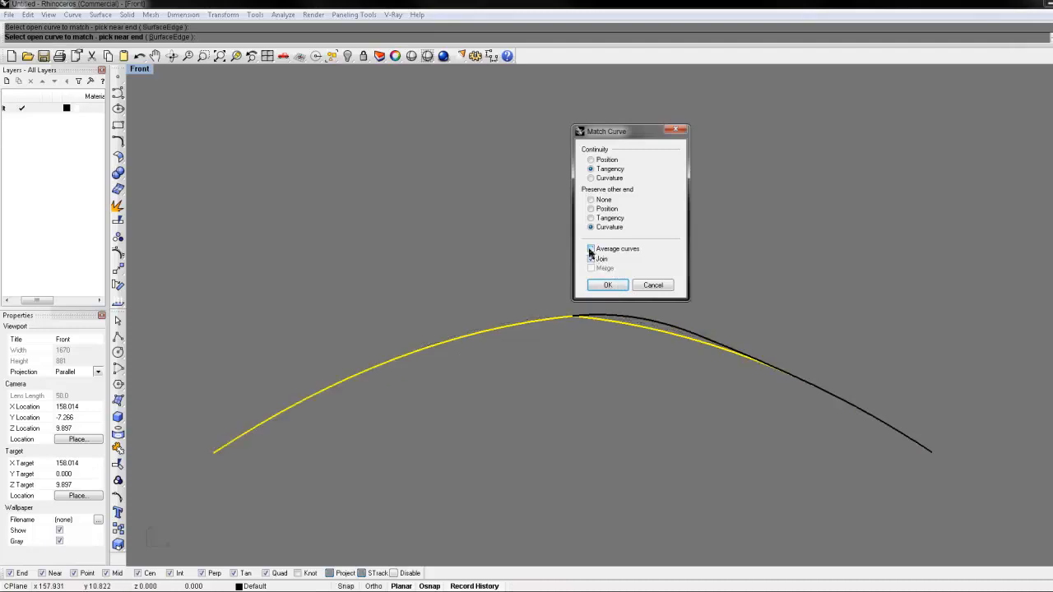
right_click_drag(696, 301, 724, 345)
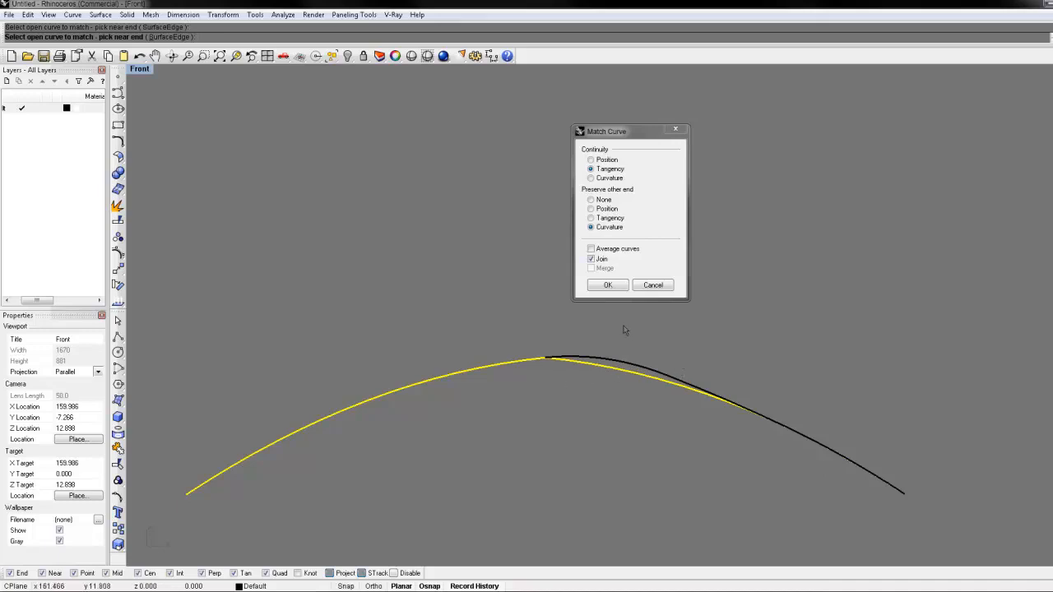
Preserve the other end's Position, set the continuity to Curvature, and apply the joined match to the pointed arch
left_click(590, 209)
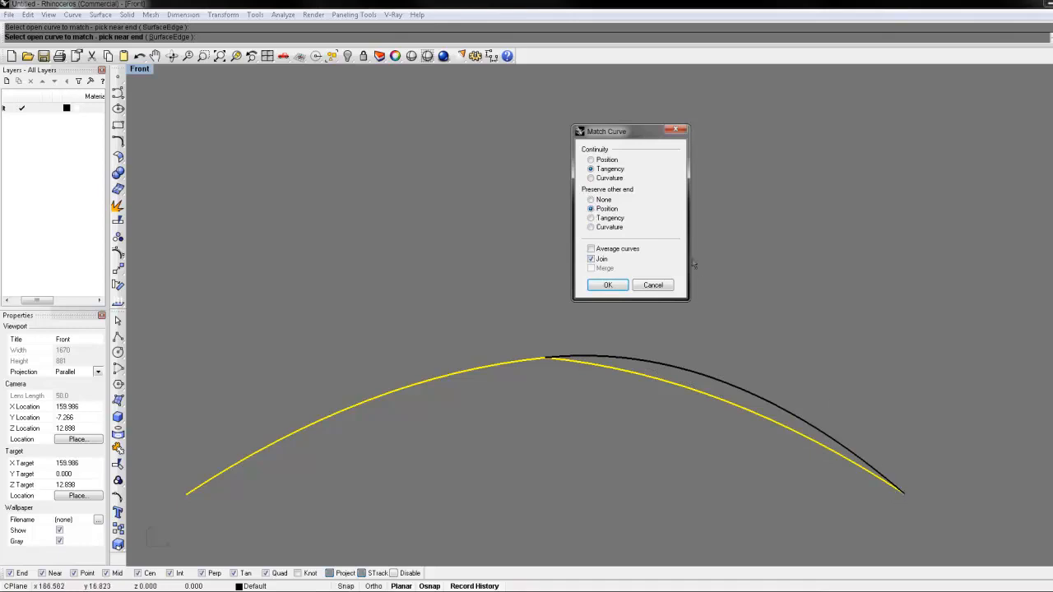
left_click(591, 178)
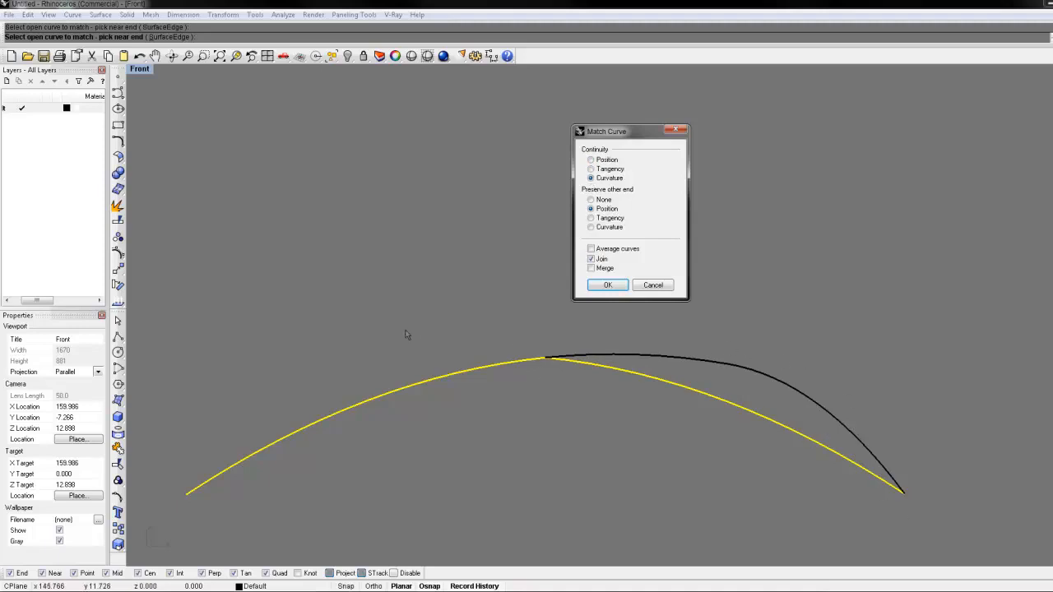
left_click(608, 284)
Extrude the curvature-matched arch into a surface and inspect its shape from several angles in the Perspective view
left_click(590, 354)
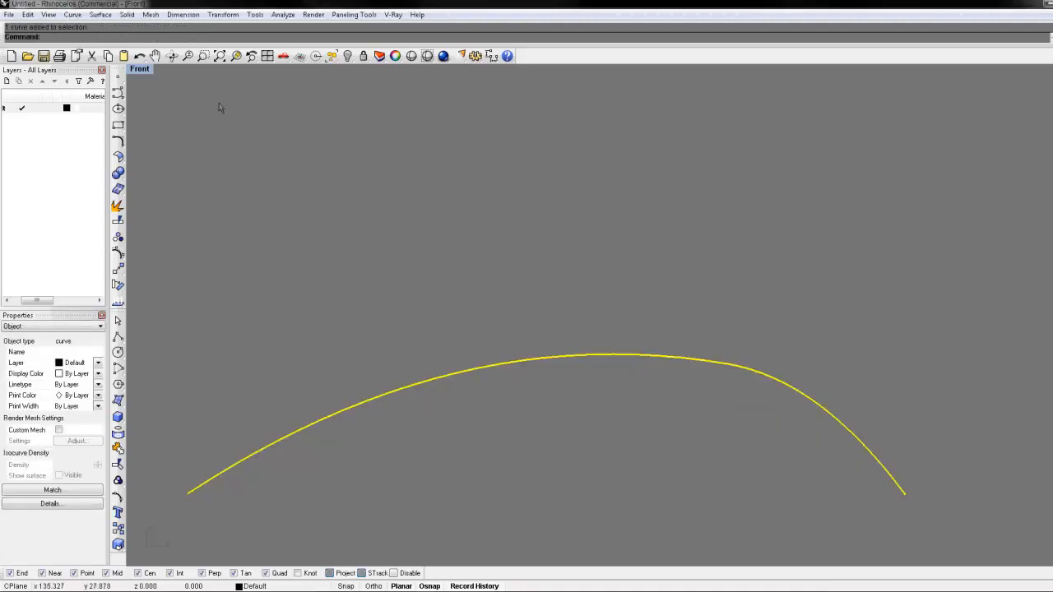
double_click(142, 70)
right_click_drag(785, 173, 737, 190)
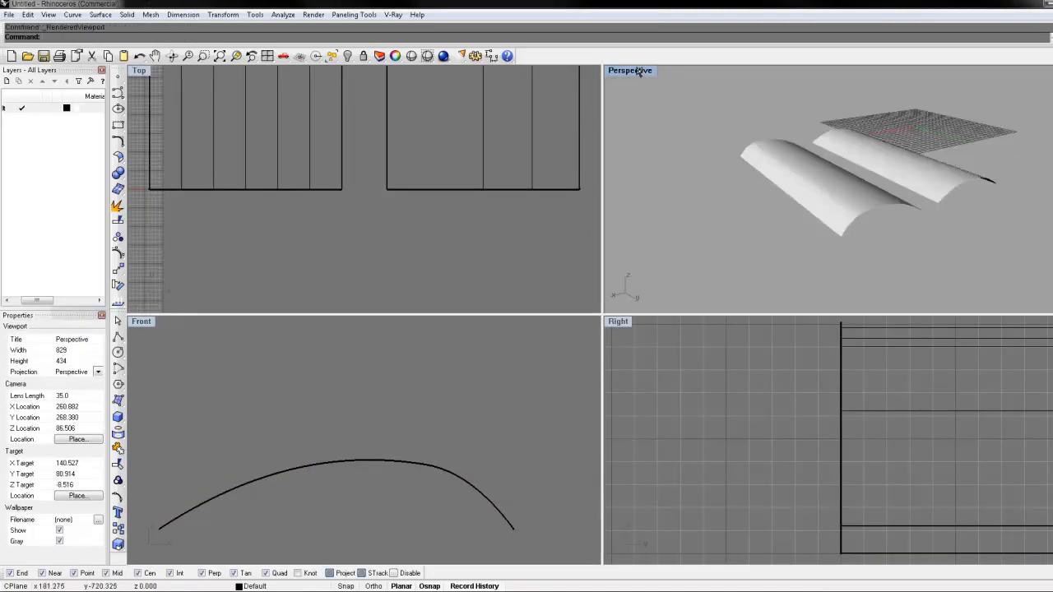
double_click(639, 70)
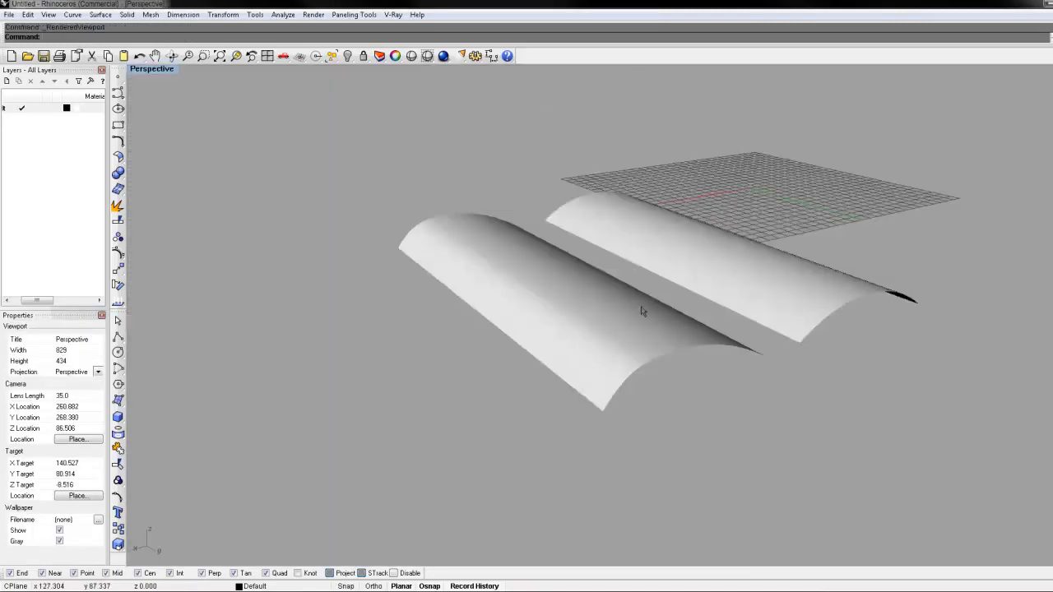
right_click_drag(641, 308, 717, 222)
scroll(724, 230, "up", 3)
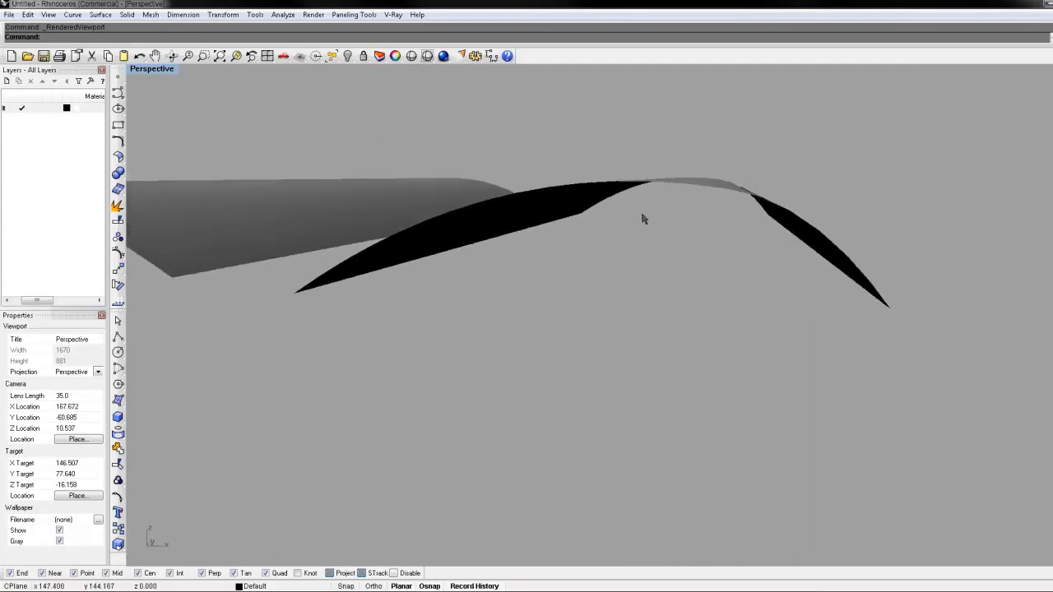
Return to the enlarged Front view and undo the extrusion and the curvature match of the pointed arch
double_click(154, 70)
right_click_drag(422, 453, 310, 387)
double_click(142, 322)
scroll(416, 256, "down", 3)
right_click_drag(415, 273, 458, 279)
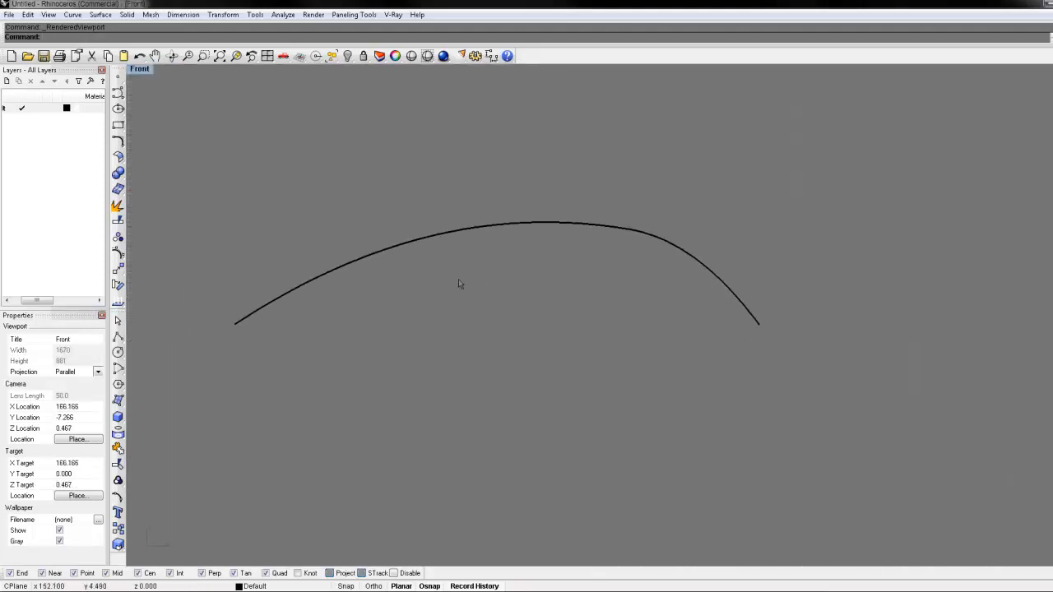
key("ctrl+z")
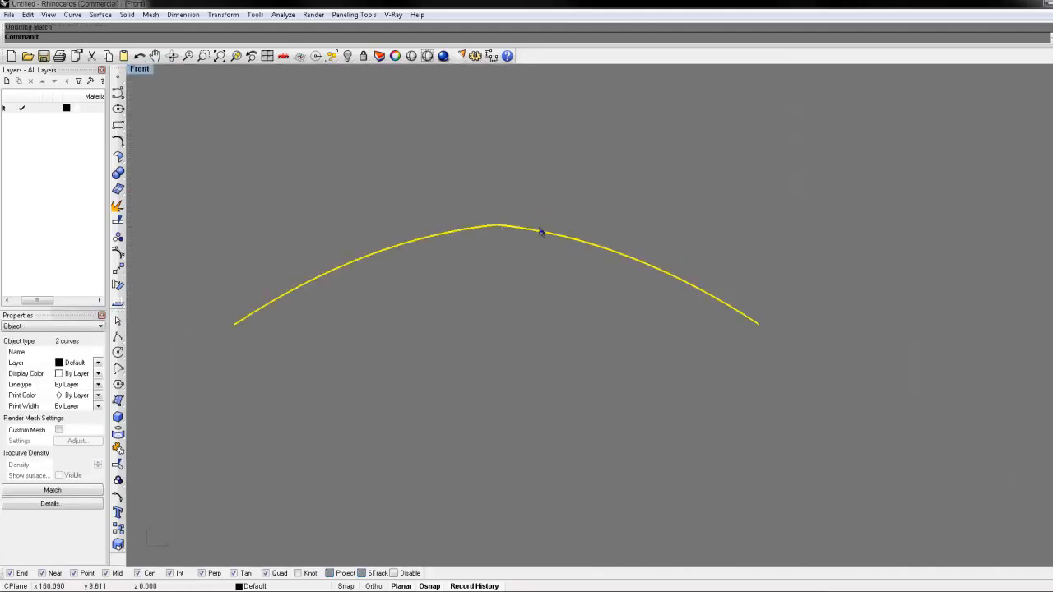
Redo the curvature match of the pointed arch and undo it again to compare both shapes
key("ctrl+y")
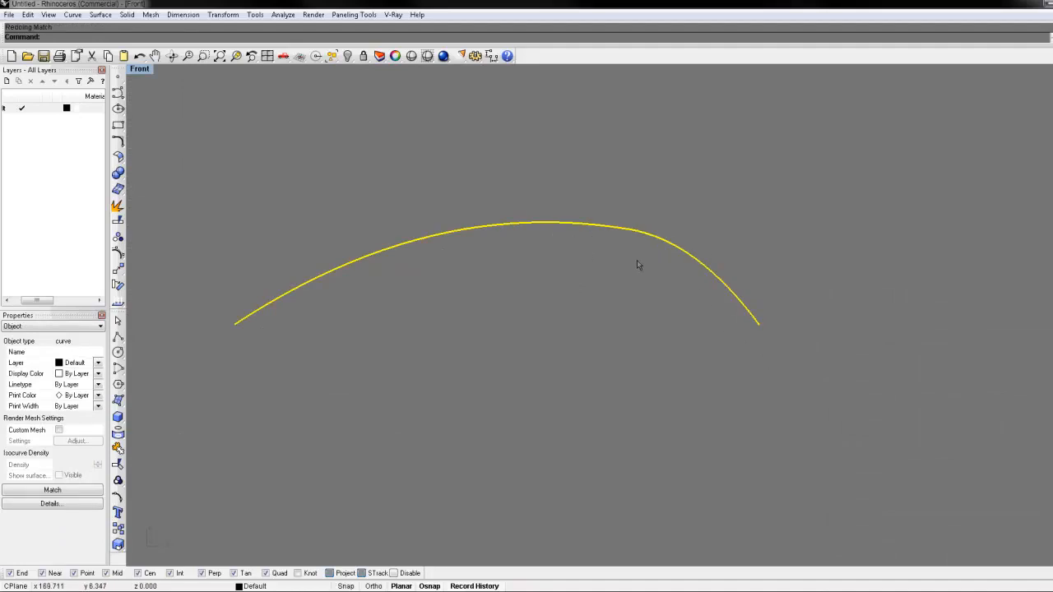
key("ctrl+z")
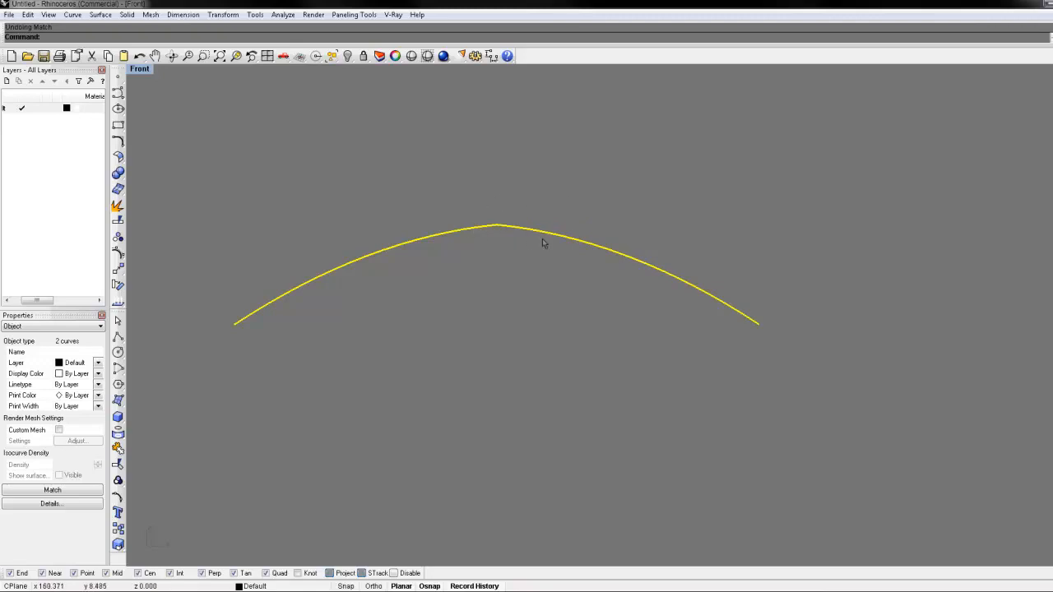
right_click_drag(491, 230, 592, 250)
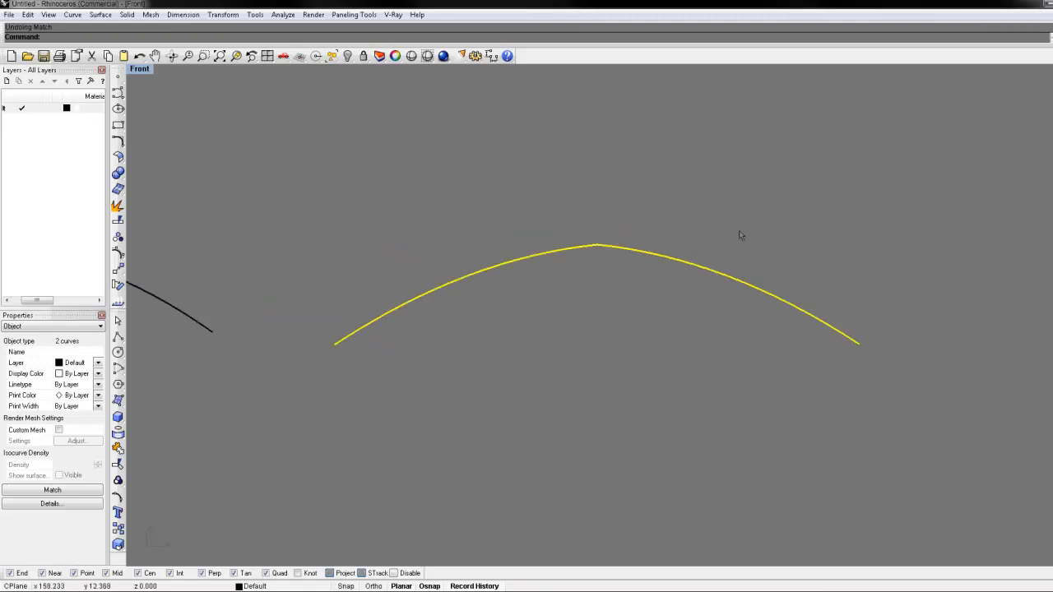
Draw an arc from the pointed arch's left end to its right end, passing through the peak
left_click(118, 371)
left_click(152, 384)
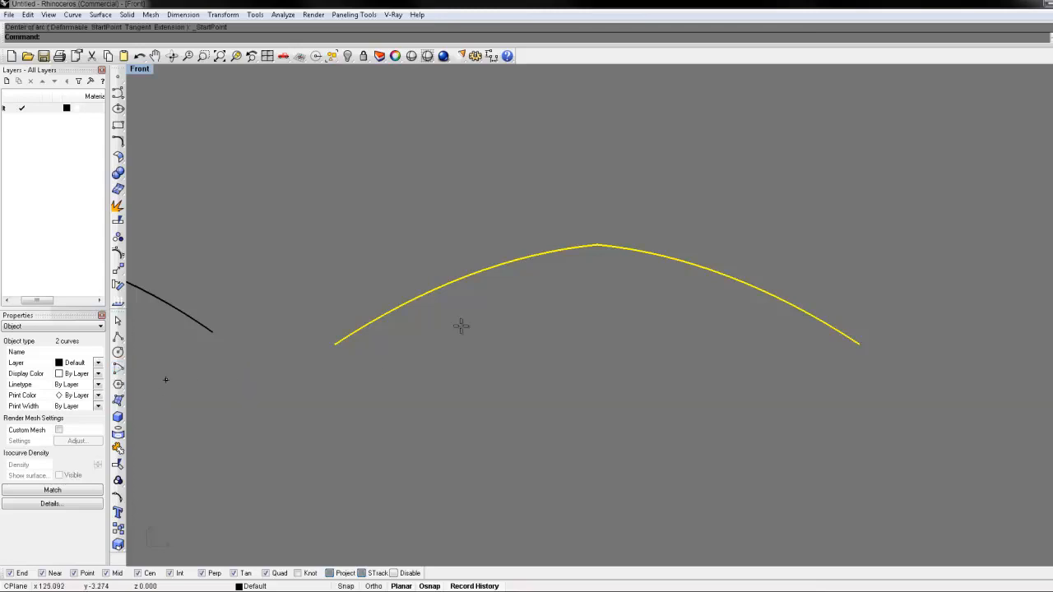
left_click(337, 343)
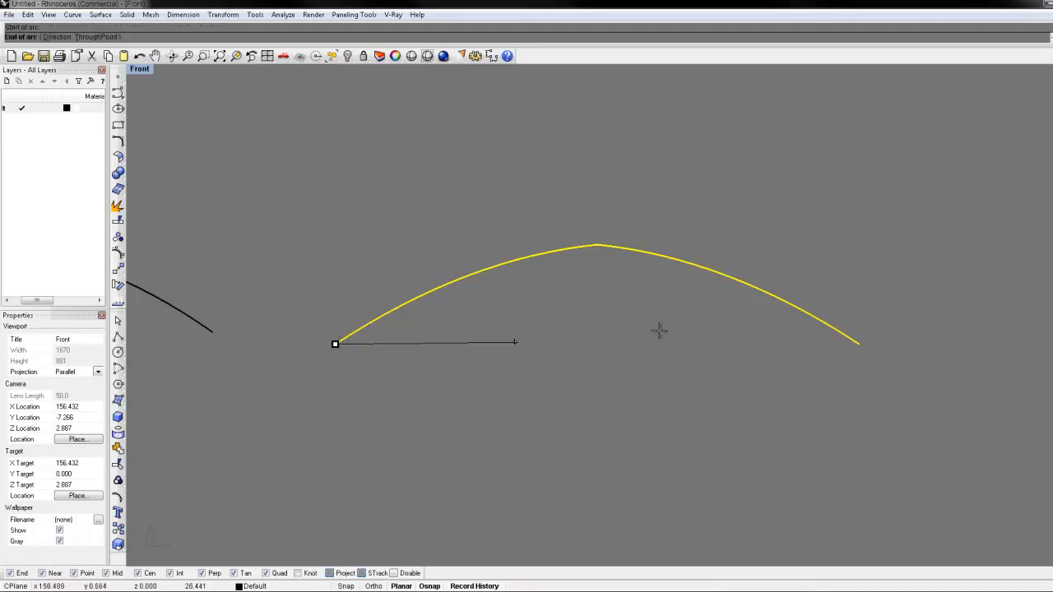
left_click(857, 344)
left_click(641, 262)
right_click_drag(642, 262, 635, 270)
left_click(728, 276)
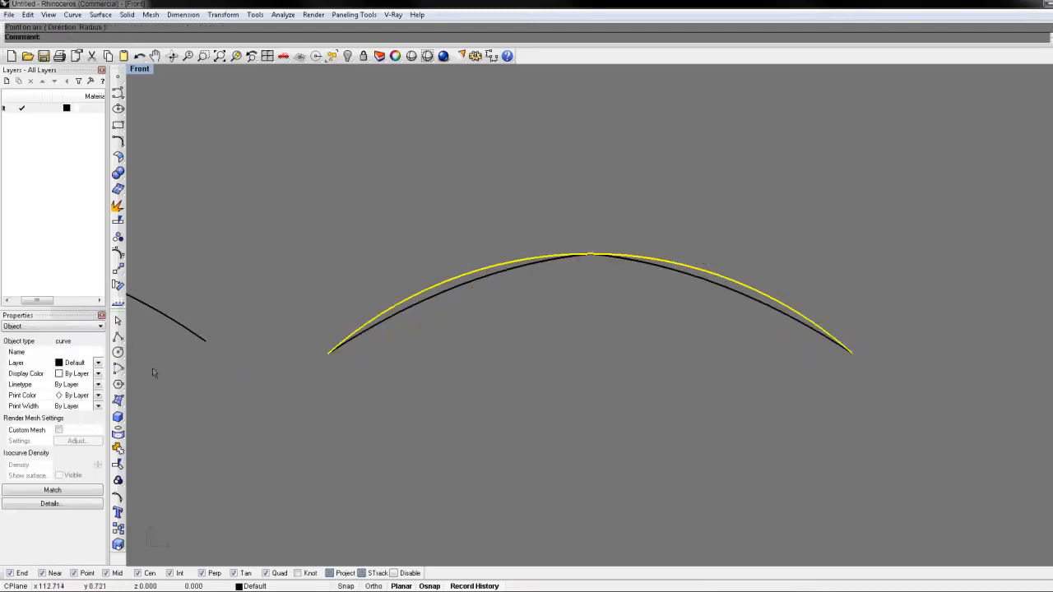
Rebuild the new arc with its input deleted and display its edit points
left_click(118, 497)
type("Rebuild")
key("Return")
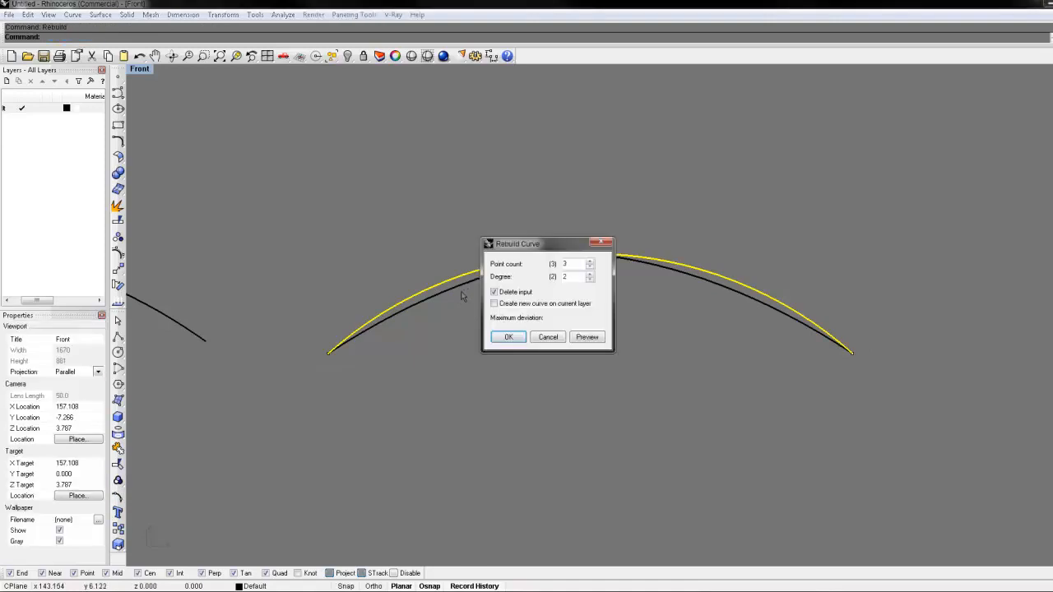
left_click(509, 337)
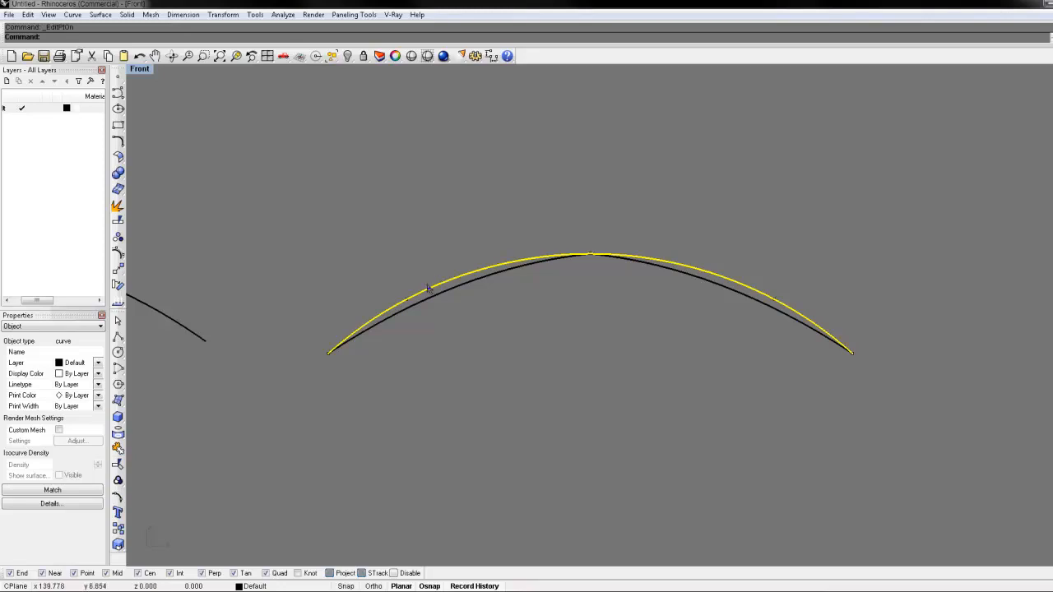
Lower the arc's two flank edit points onto the pointed arch and hide the pointed segments beneath
left_click(406, 299)
left_click(774, 300, "shift")
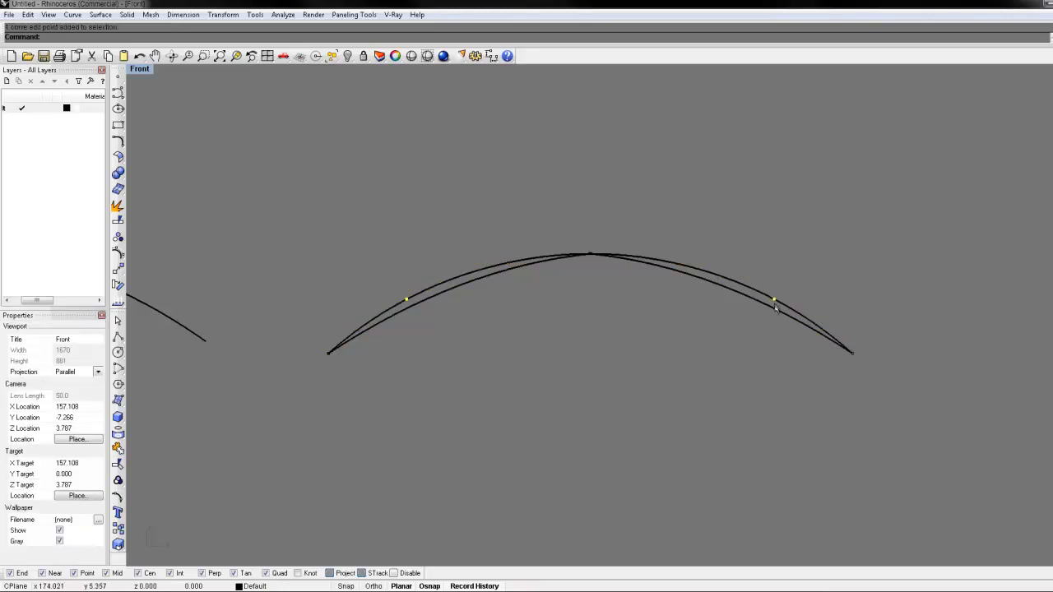
left_click(775, 308)
key("ctrl+h")
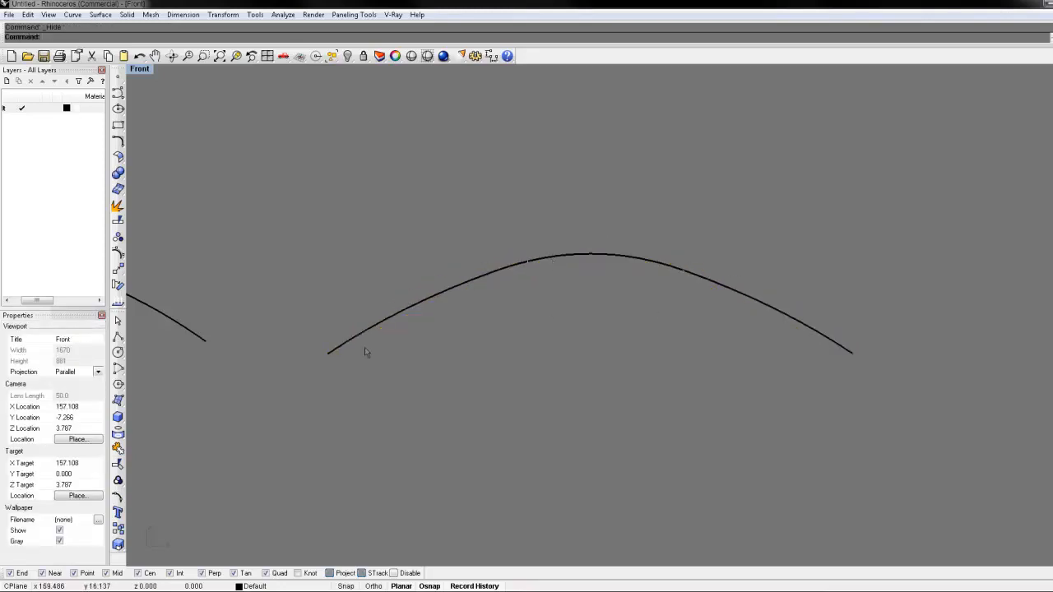
Compare the shape of the reshaped arc with the neighbouring smooth arch
left_click(591, 257)
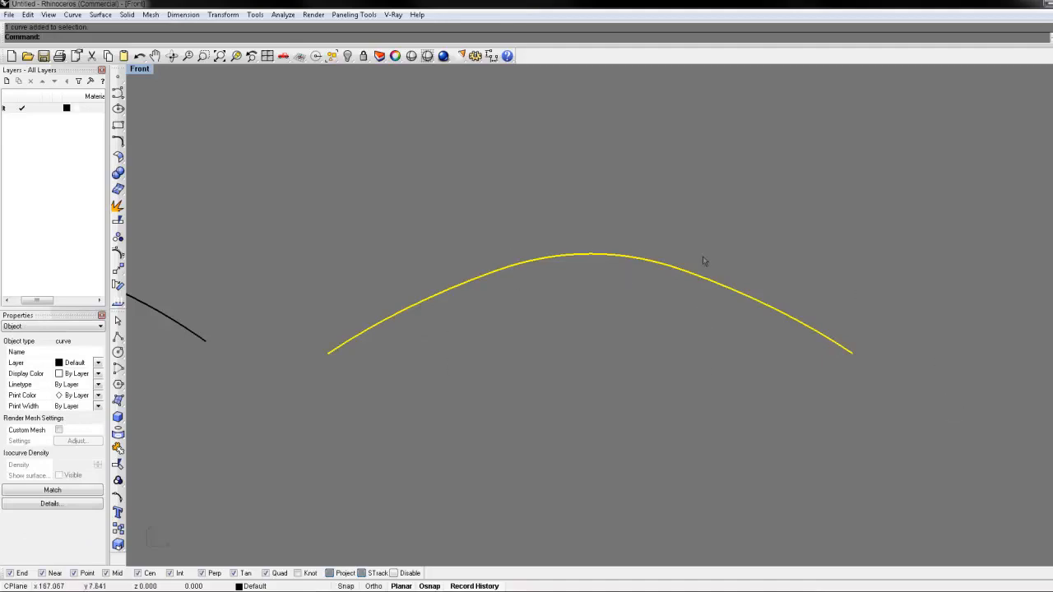
scroll(646, 324, "down", 6)
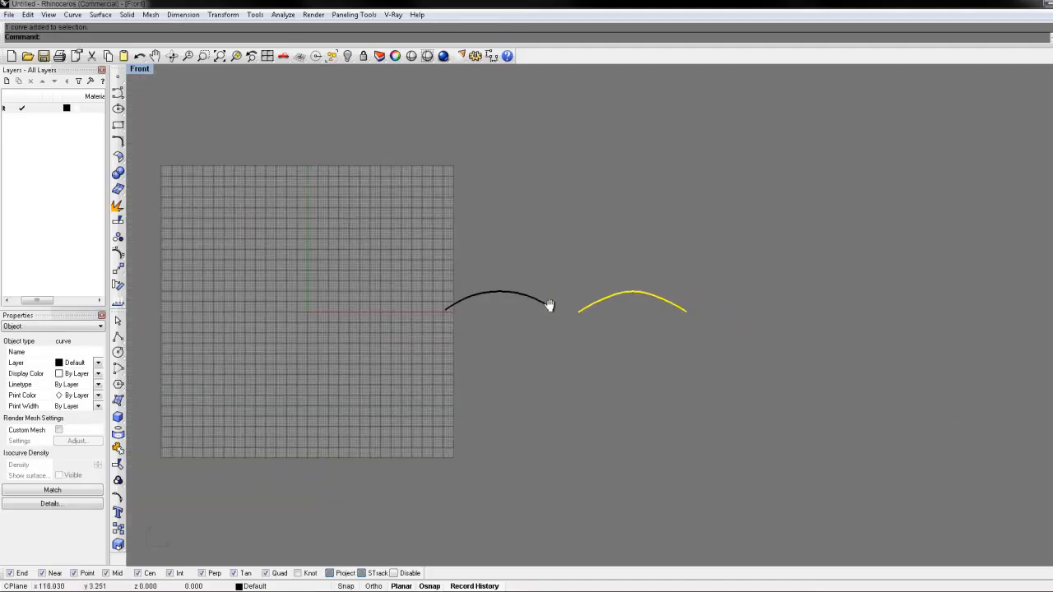
scroll(550, 303, "up", 5)
right_click_drag(573, 321, 604, 318)
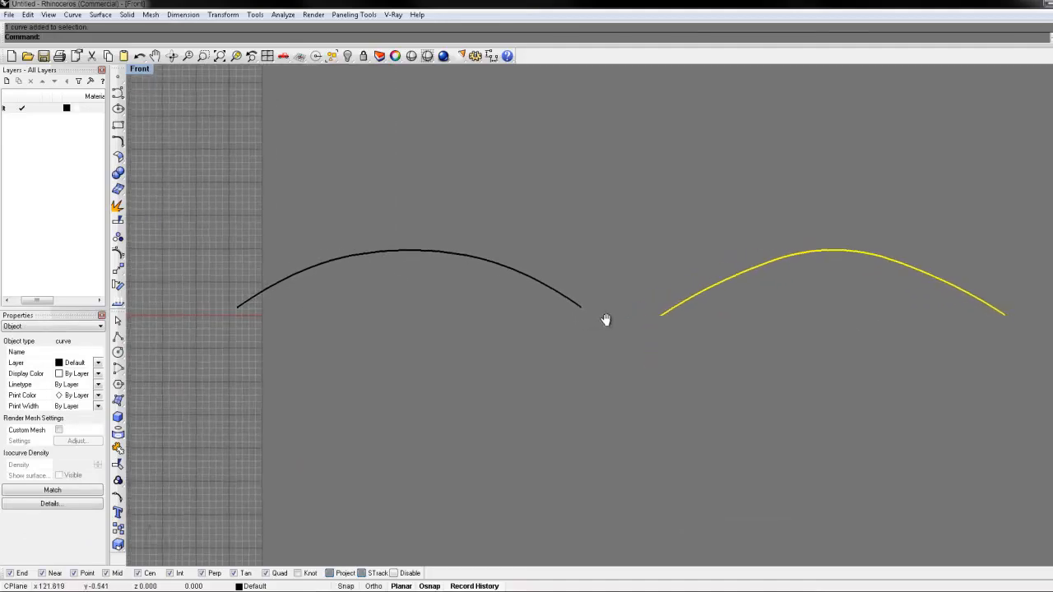
left_click(441, 260)
left_click(467, 277)
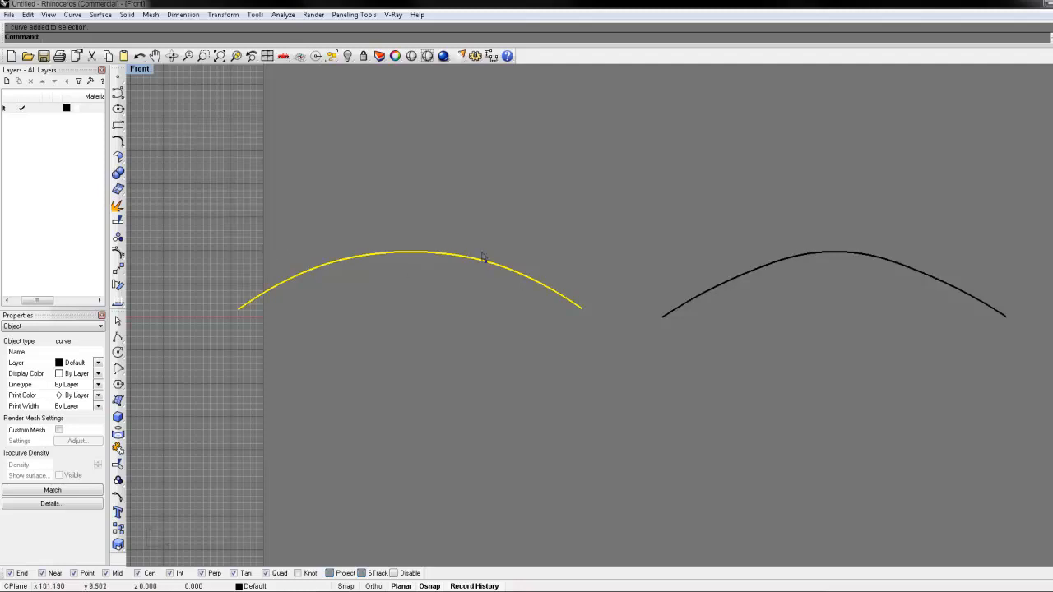
right_click_drag(807, 274, 760, 290)
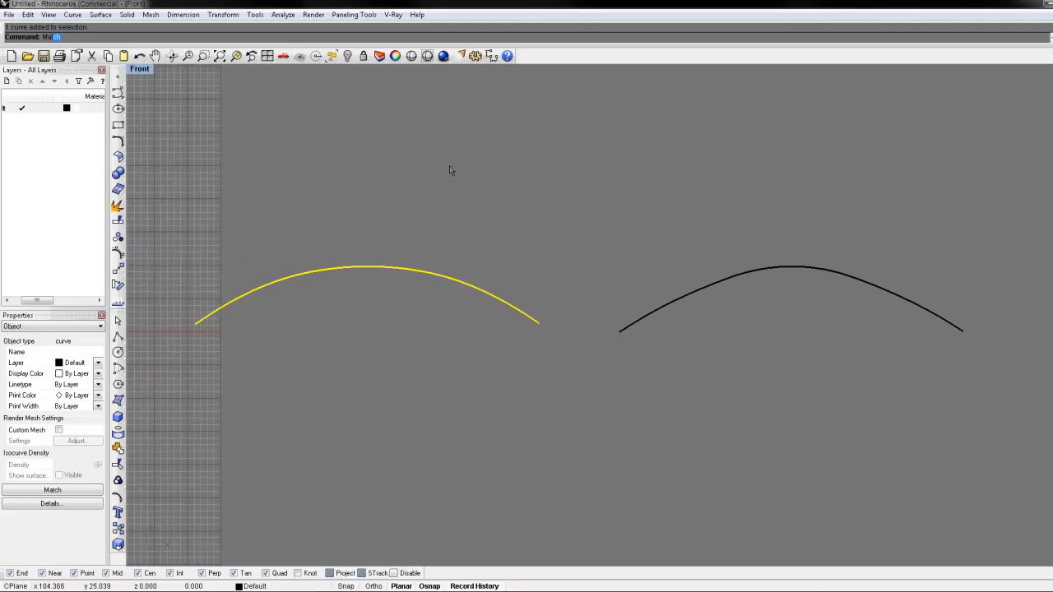
Abandon the curve match, bring back the hidden pointed segments and delete the reshaped arc
key("Return")
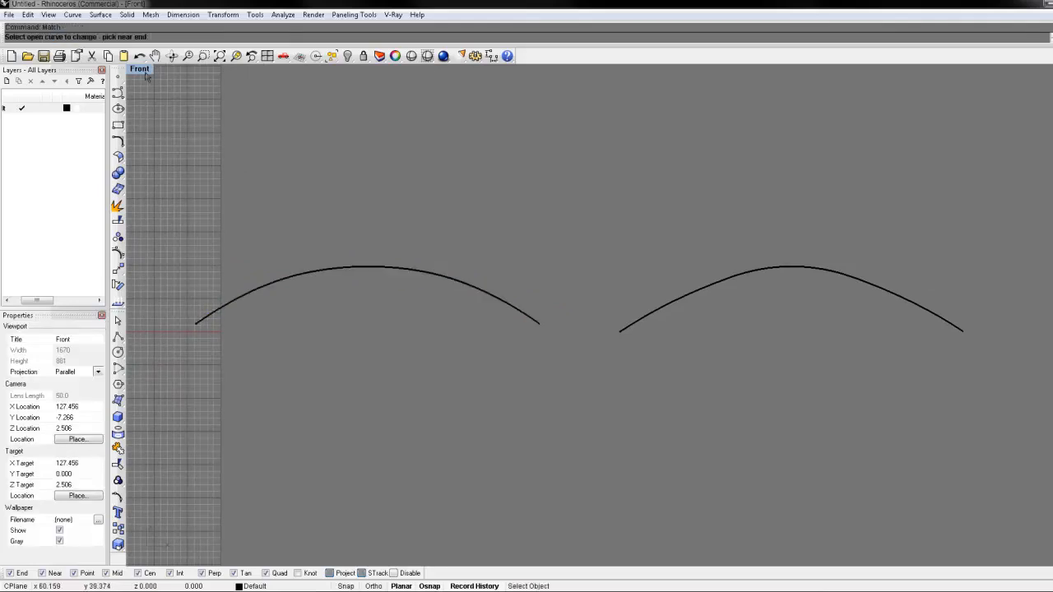
key("ctrl+z")
right_click_drag(867, 252, 771, 292)
left_click(662, 290)
key("Delete")
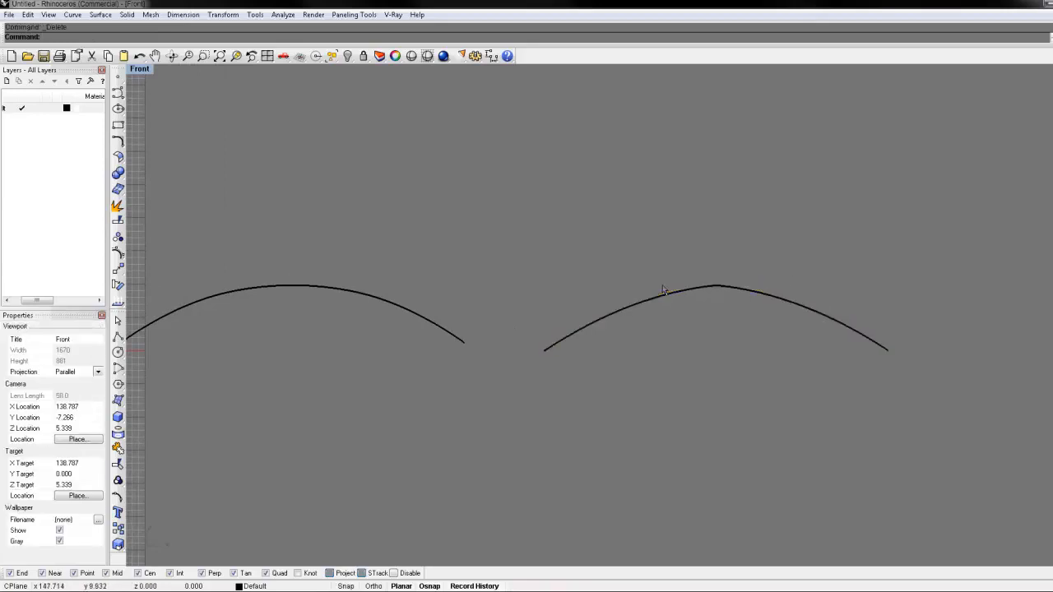
Extrude both segments of the pointed arch into surfaces and view them in the Perspective view
left_click_drag(736, 278, 627, 388)
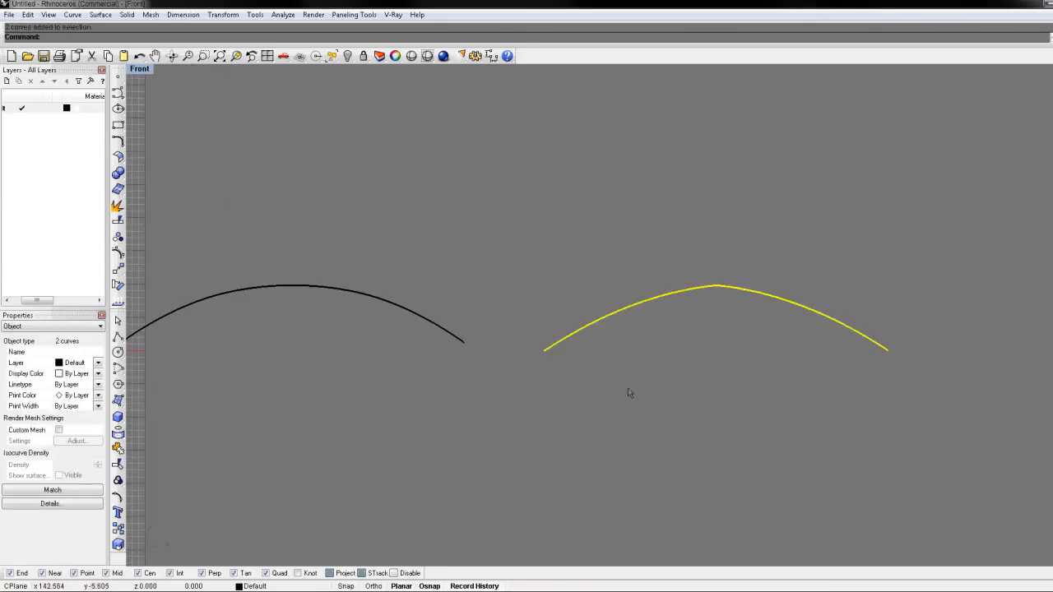
type("ExtrudeCrv")
key("Return")
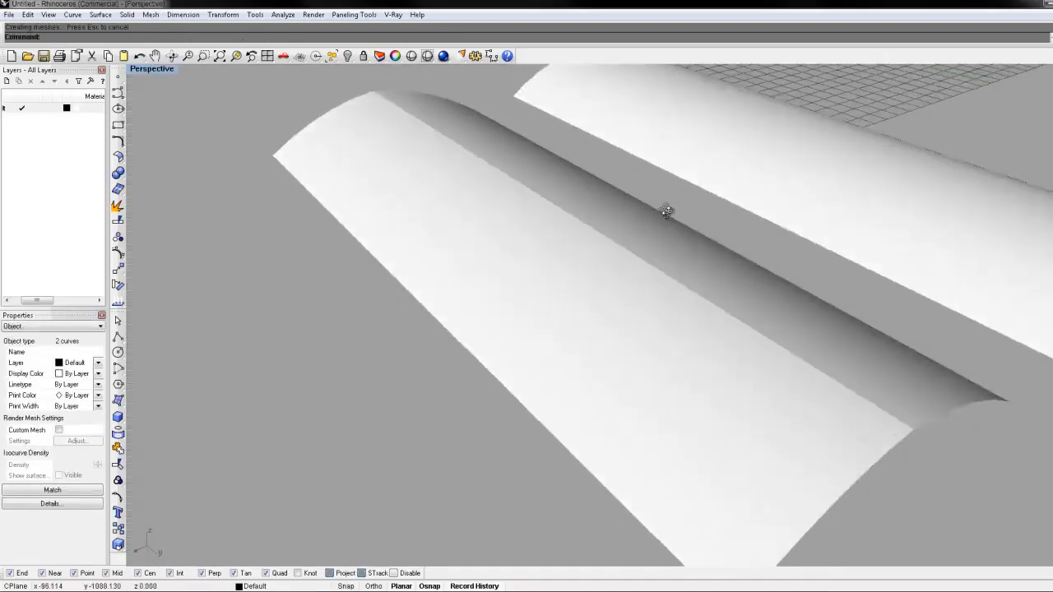
right_click_drag(666, 211, 627, 249)
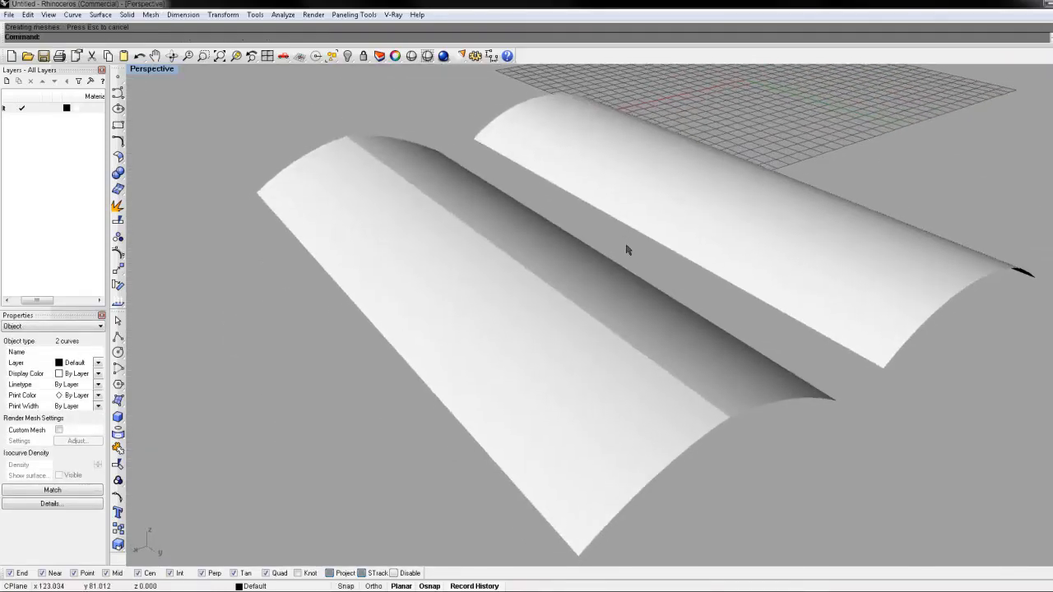
Start a surface match between the two extruded arch surfaces along their shared ridge edge
type("MatchSrf")
key("Return")
left_click(556, 294)
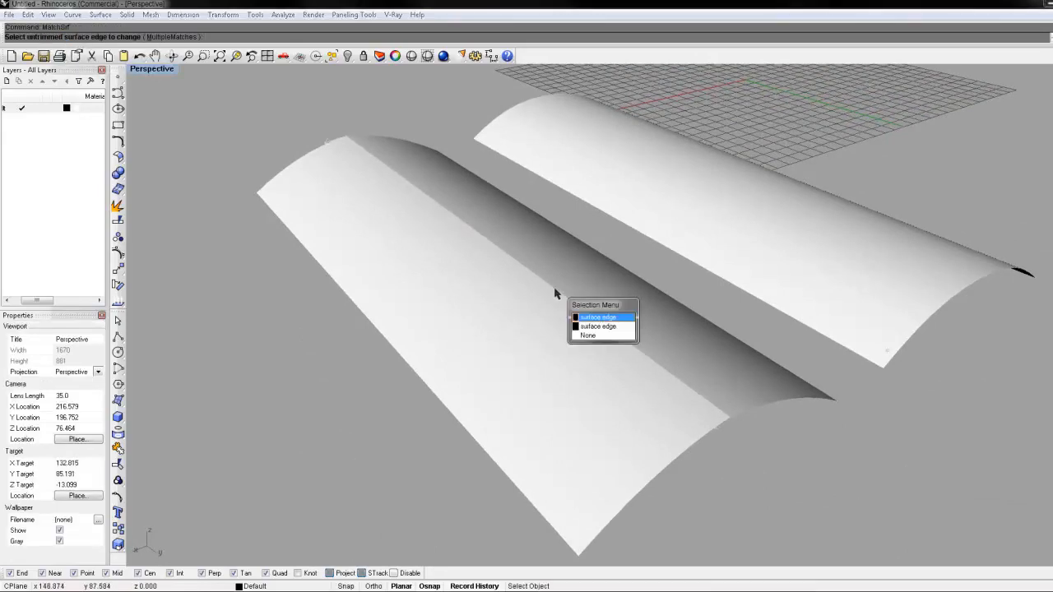
left_click(606, 326)
left_click(596, 322)
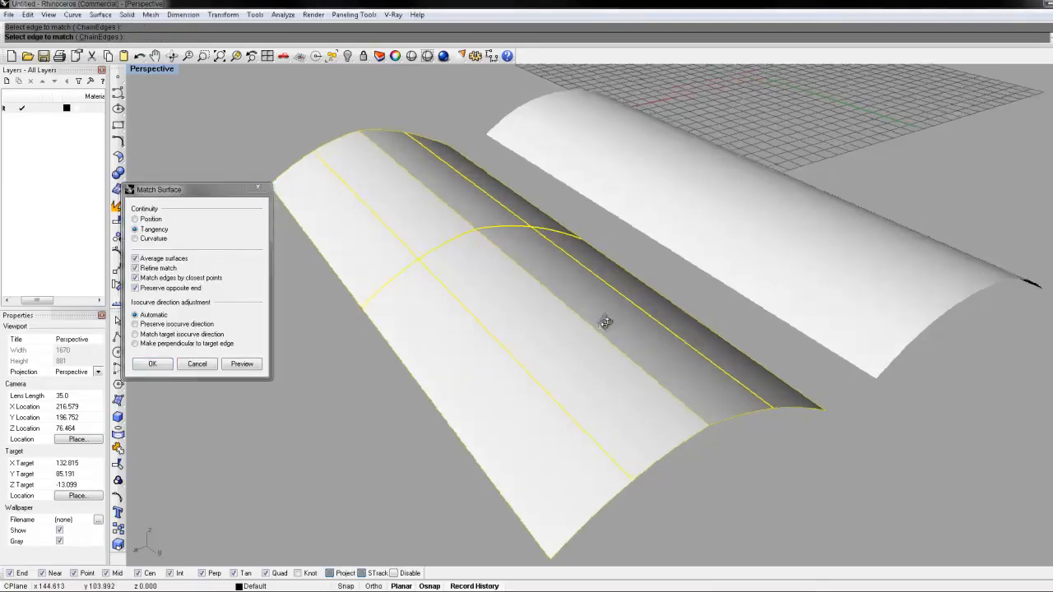
Preview the surface match with Tangency continuity and averaged surfaces, and inspect the ridge from both sides
right_click_drag(606, 322, 510, 306)
left_click(241, 364)
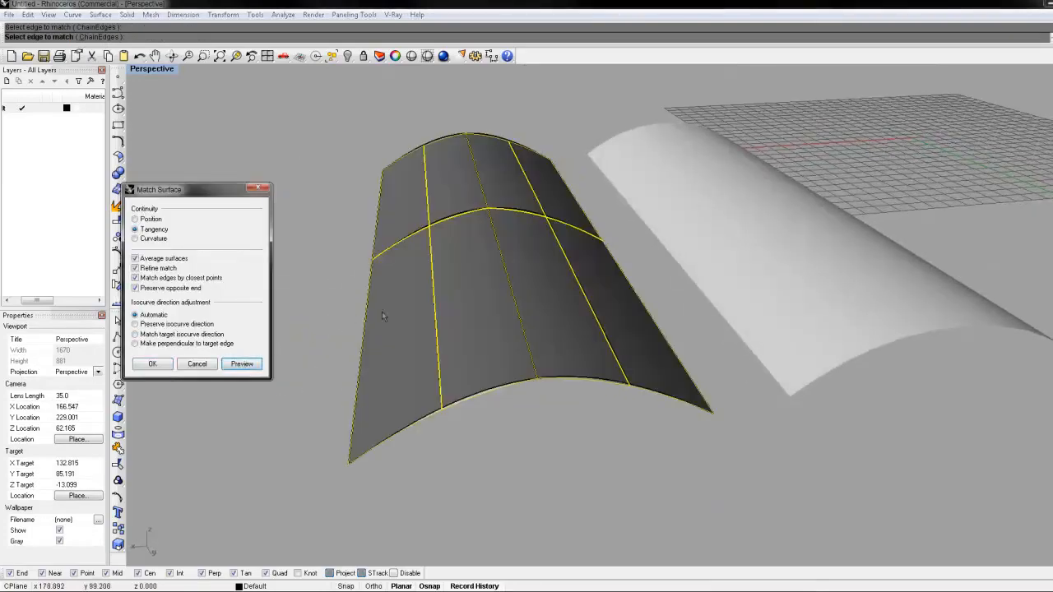
right_click_drag(383, 316, 683, 296)
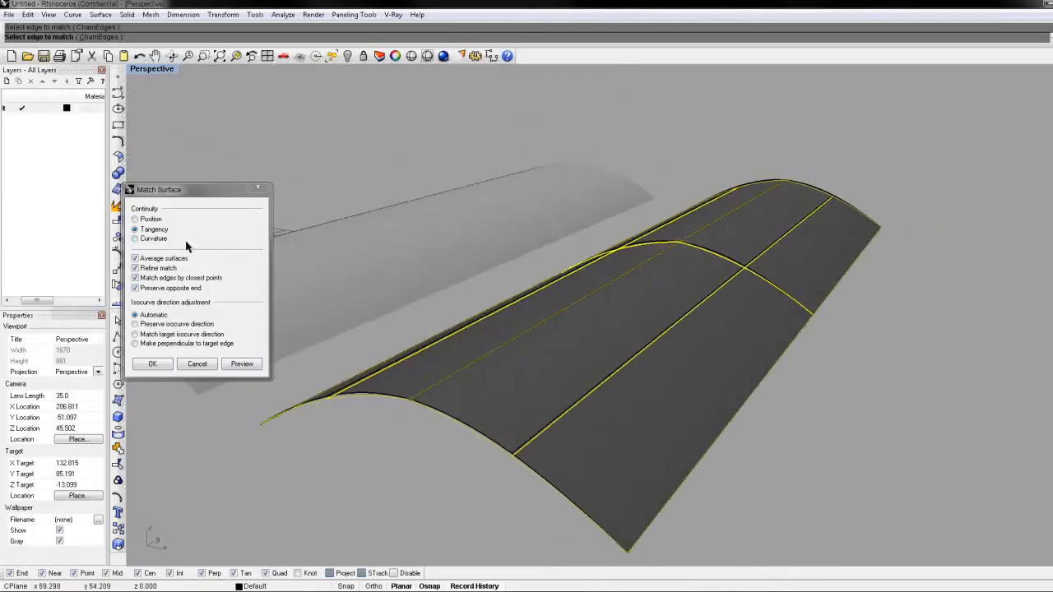
Disable surface averaging, preview the match with Curvature continuity, and examine the resulting shape beside the smooth arch surface
left_click(146, 240)
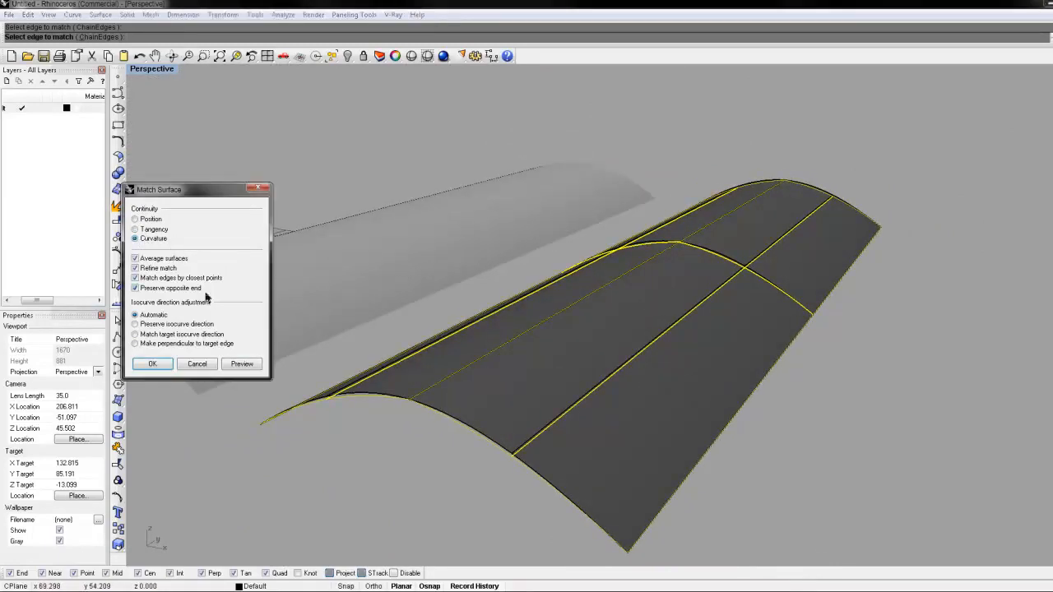
right_click_drag(366, 431, 405, 435)
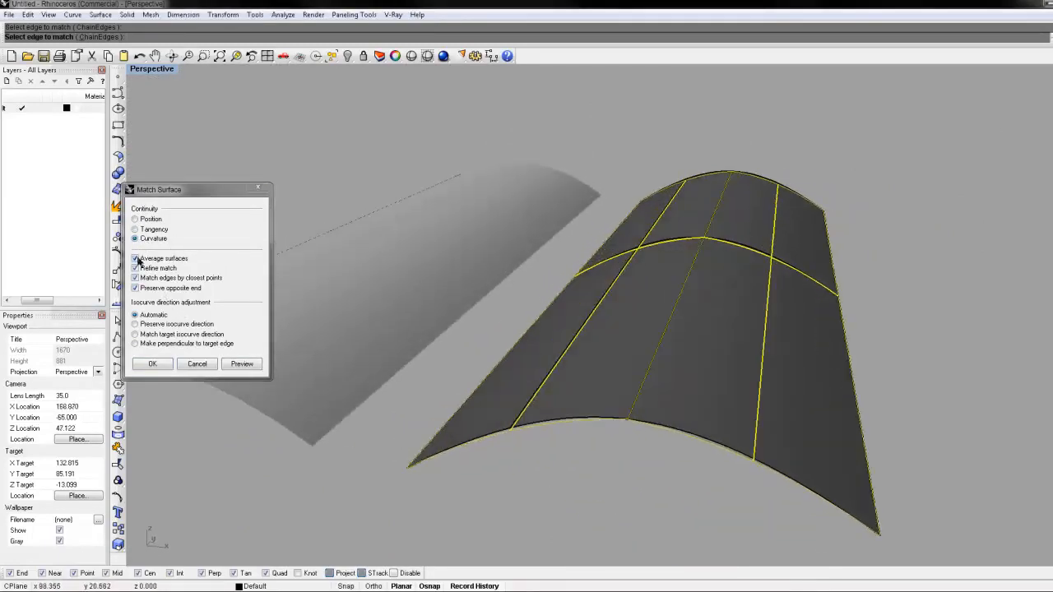
right_click_drag(769, 296, 438, 324)
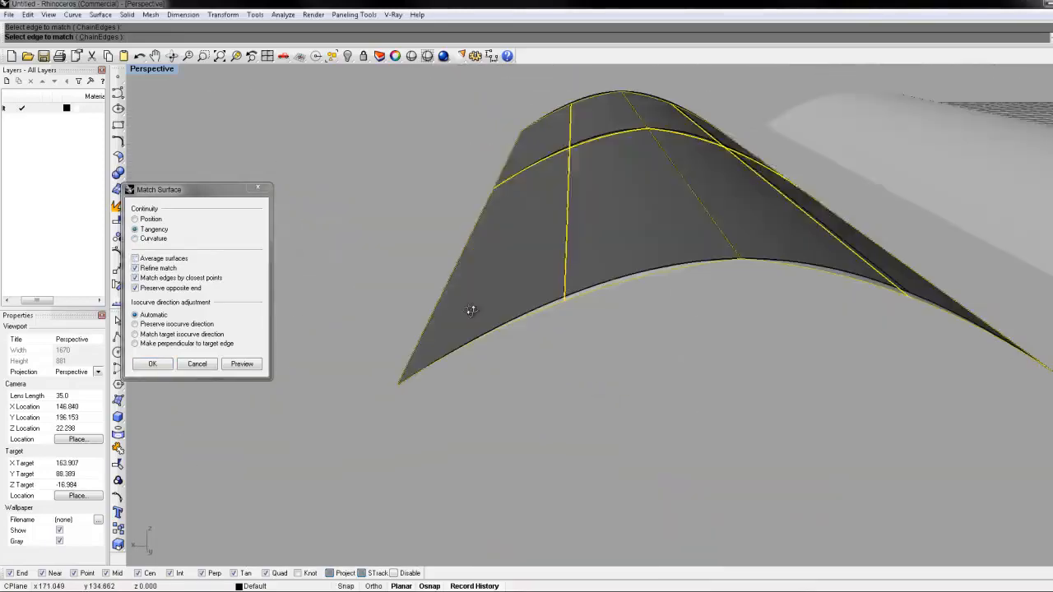
right_click_drag(472, 311, 448, 304)
left_click(141, 239)
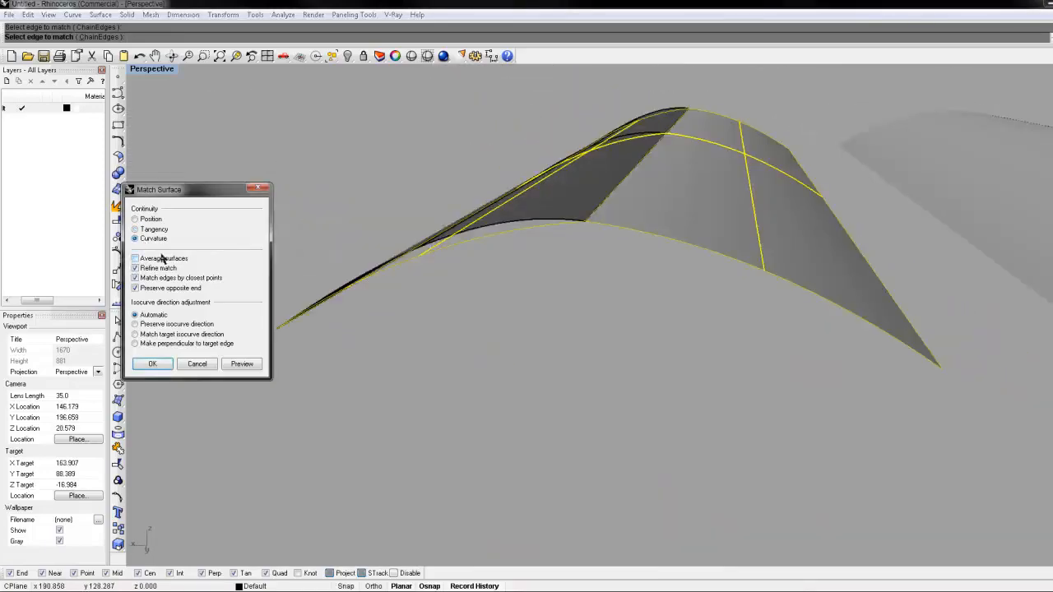
left_click(242, 366)
right_click_drag(500, 348, 738, 209)
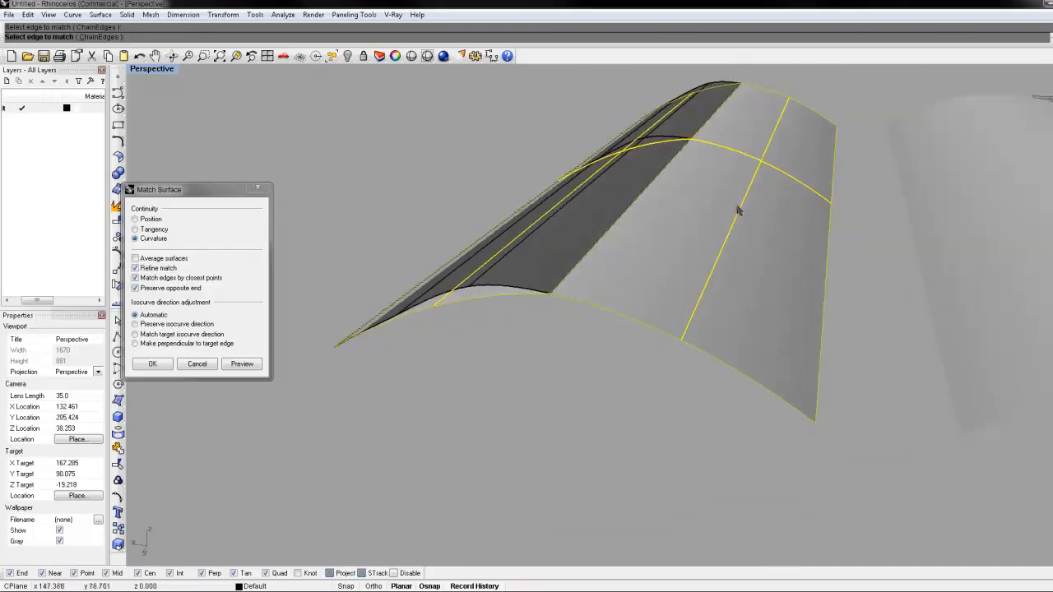
right_click_drag(388, 356, 914, 373)
scroll(878, 284, "down", 8)
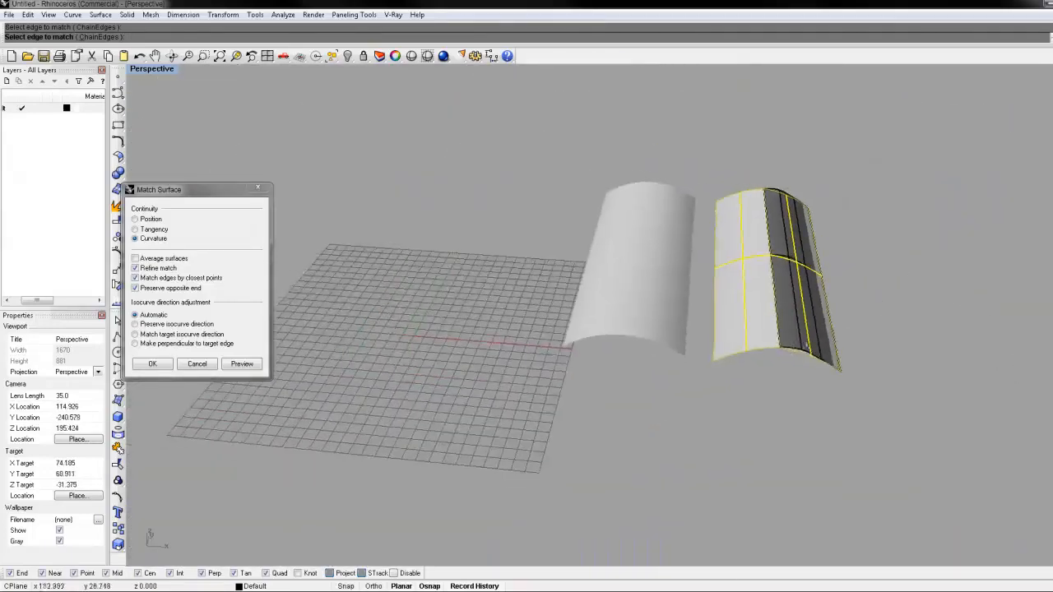
right_click_drag(826, 371, 752, 380)
right_click_drag(563, 334, 673, 298, "ctrl")
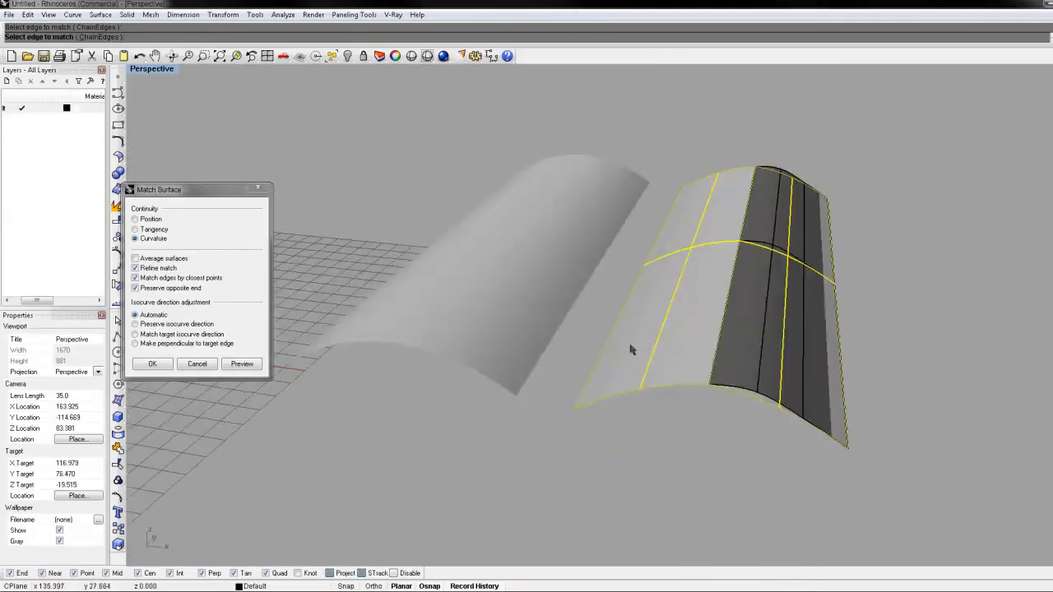